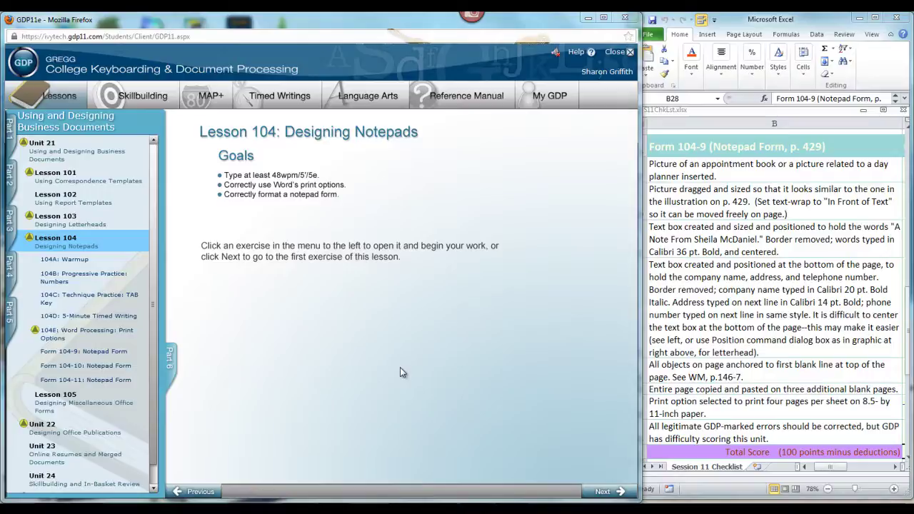
View the sample of the finished notepad, then close it and return to the lesson
mouse_move(475, 509)
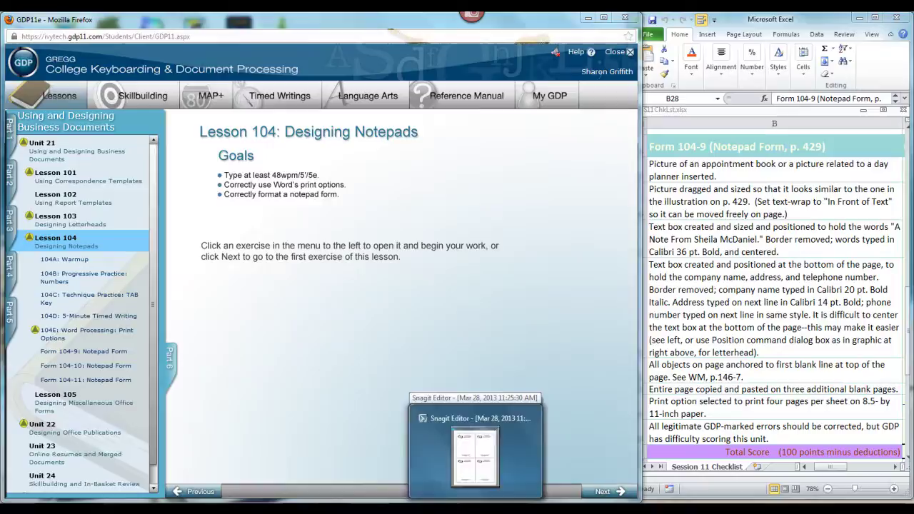
left_click(475, 450)
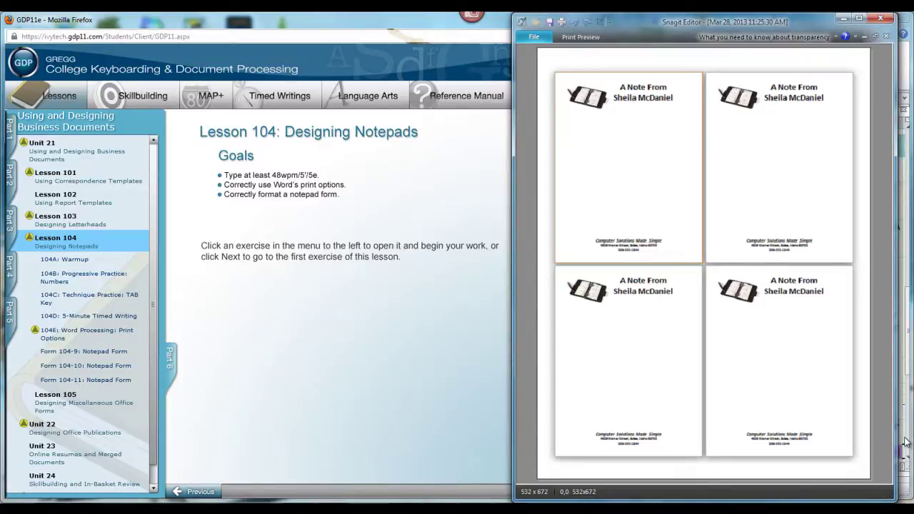
left_click(843, 19)
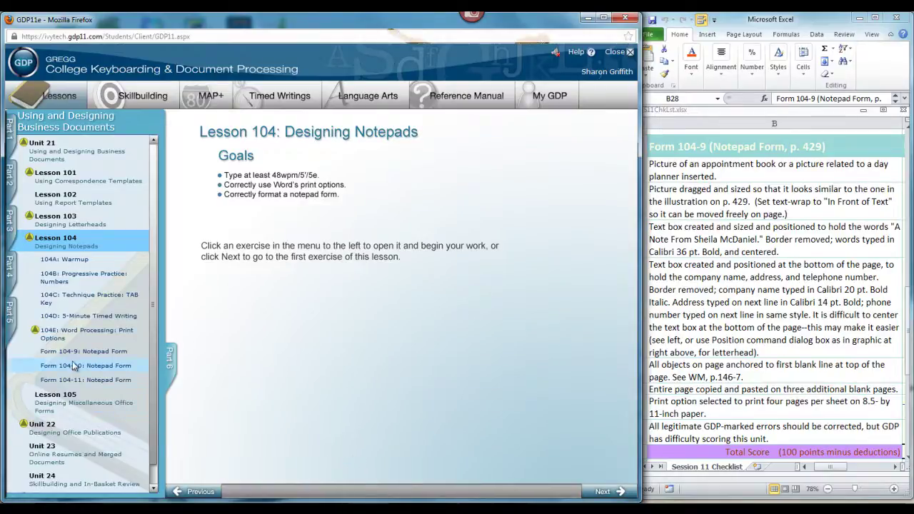
Open the Form 104-9: Notepad Form exercise and start its practice document in Word
left_click(61, 340)
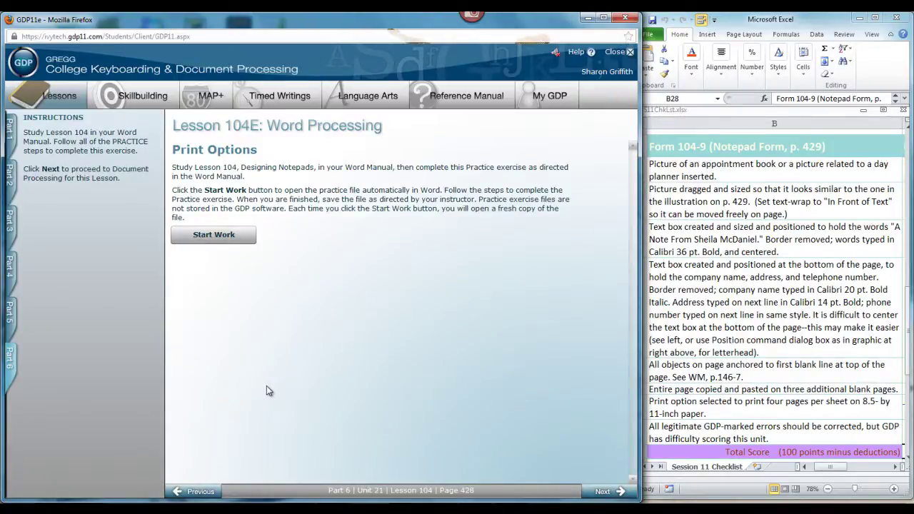
left_click(10, 364)
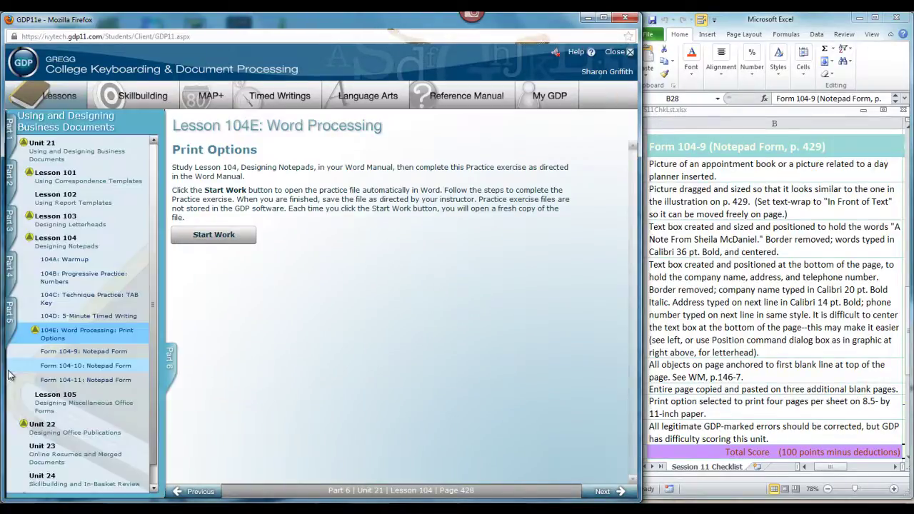
left_click(90, 352)
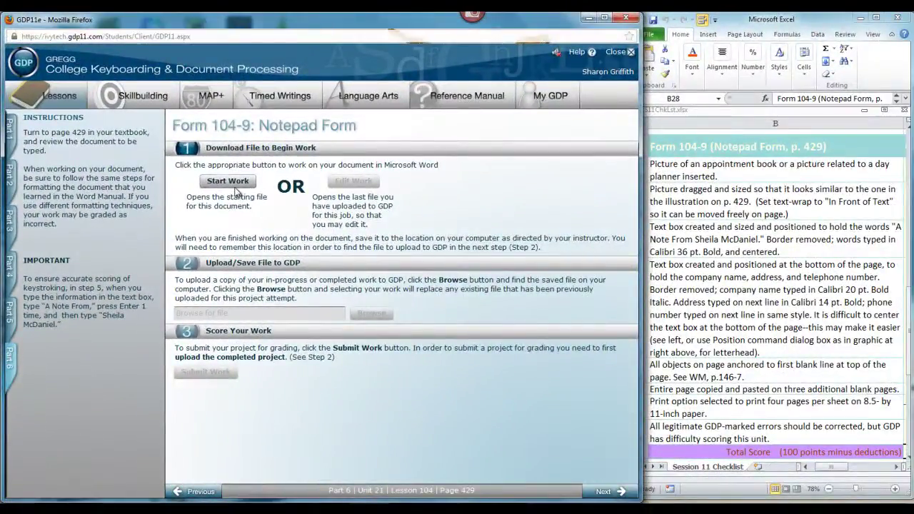
left_click(234, 187)
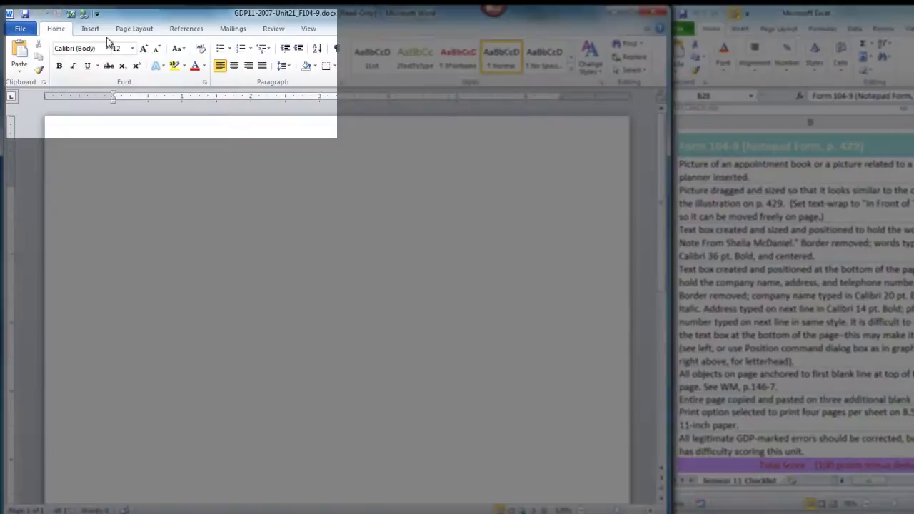
Search clip art for 'day planner' and insert the black planner-with-pen picture
left_click(90, 30)
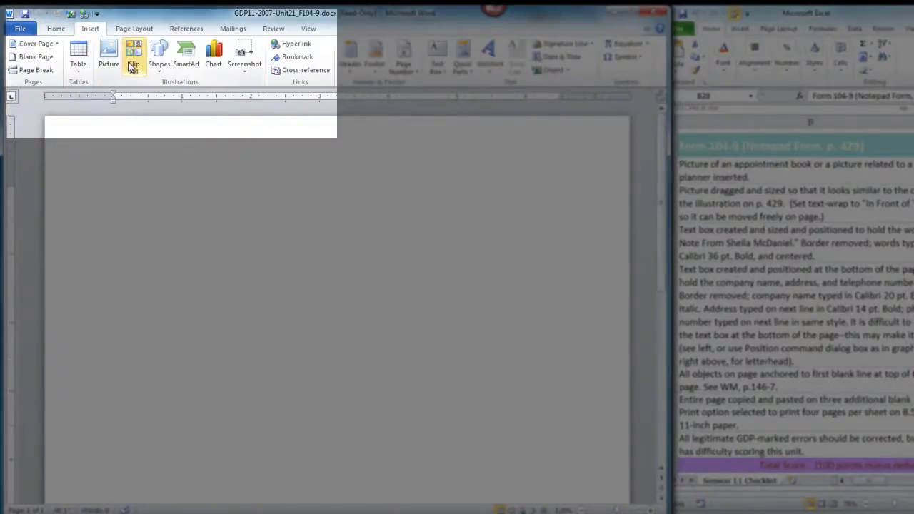
left_click(133, 61)
triple_click(551, 121)
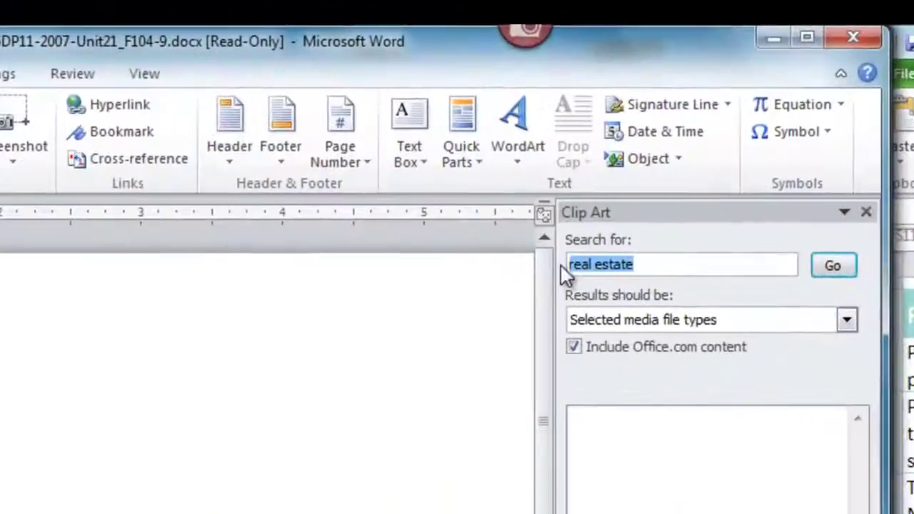
type("day planner")
left_click(831, 246)
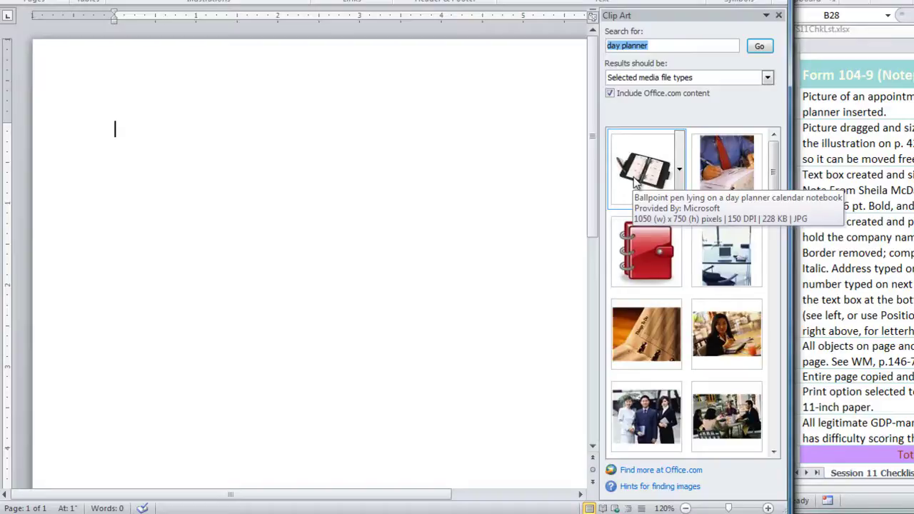
left_click(638, 171)
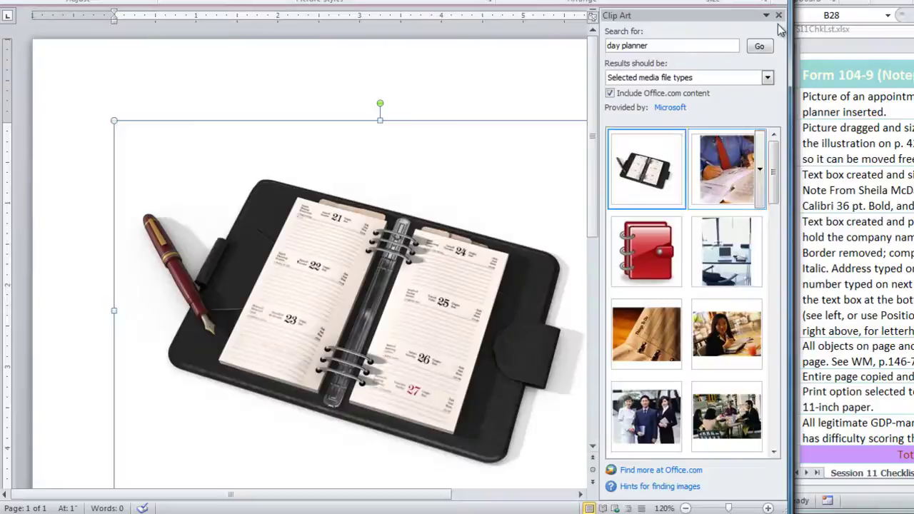
left_click(779, 16)
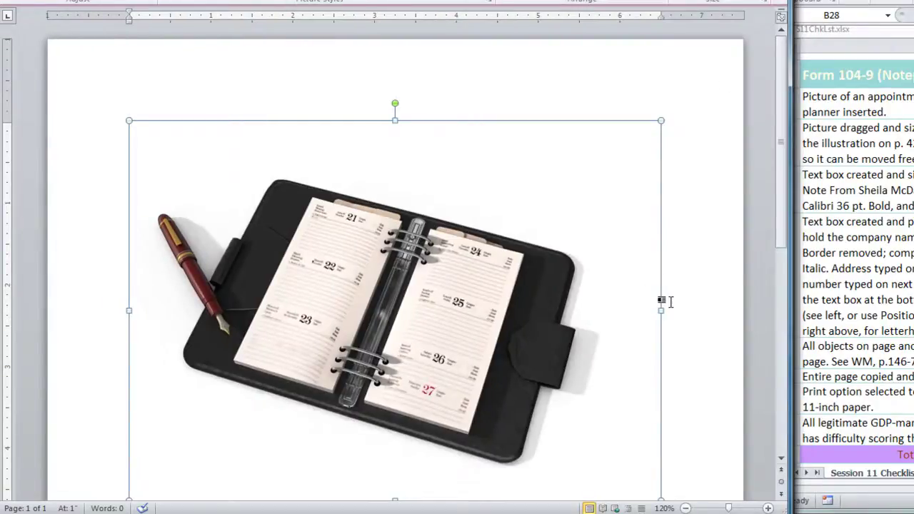
scroll(663, 301, "down", 1)
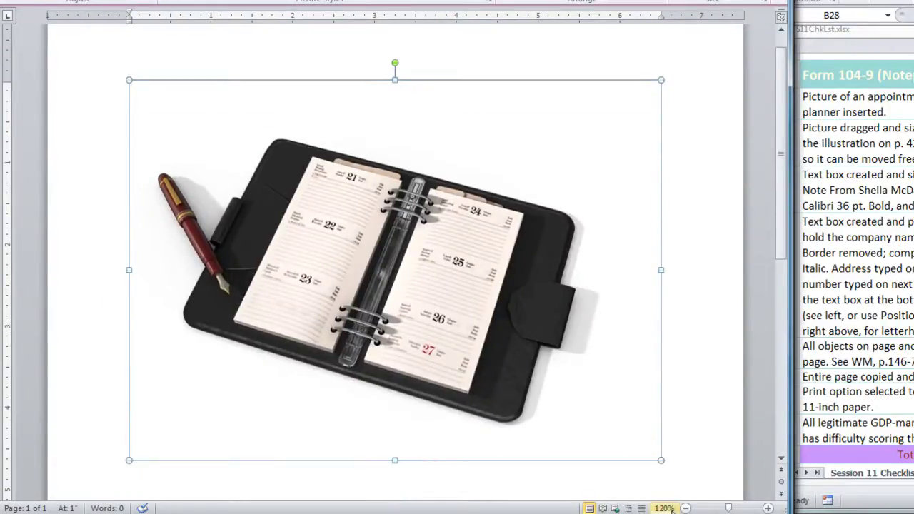
Shrink the day planner picture, wrap it In Front of Text, and move it up-left
left_click_drag(660, 460, 307, 212)
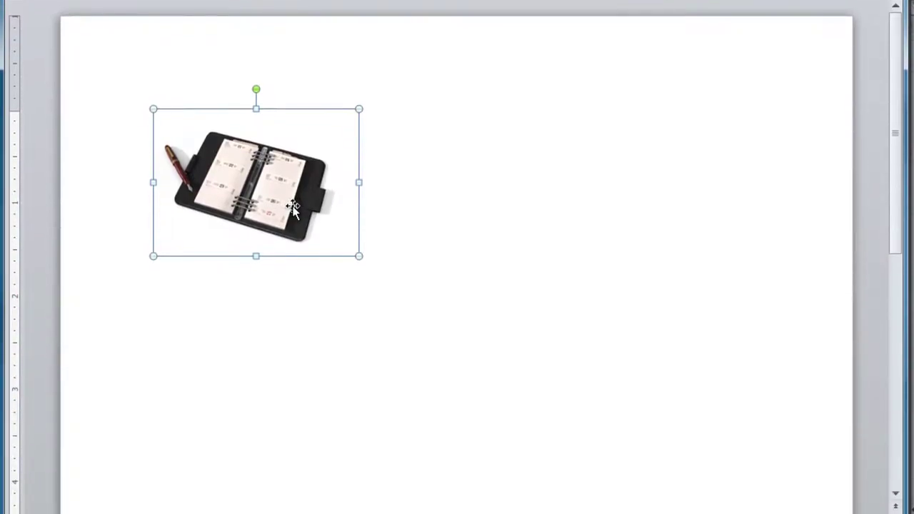
right_click(292, 207)
mouse_move(381, 445)
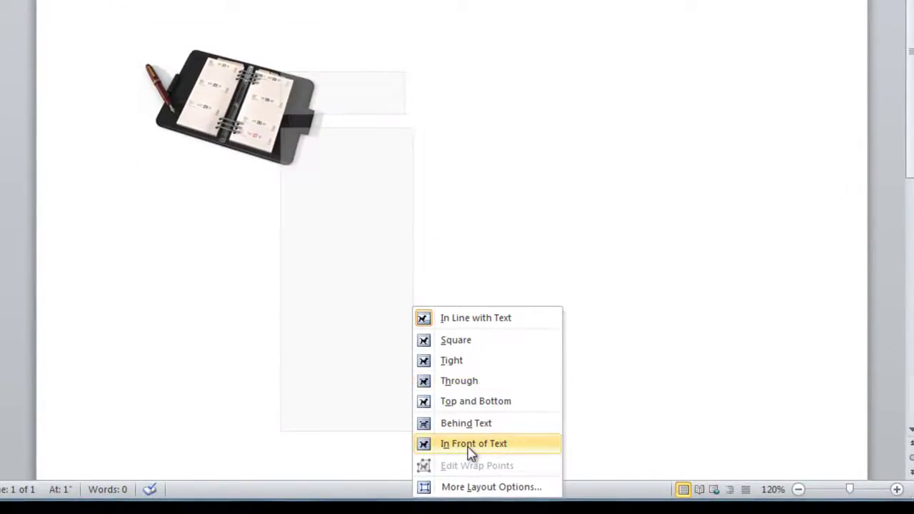
left_click(469, 446)
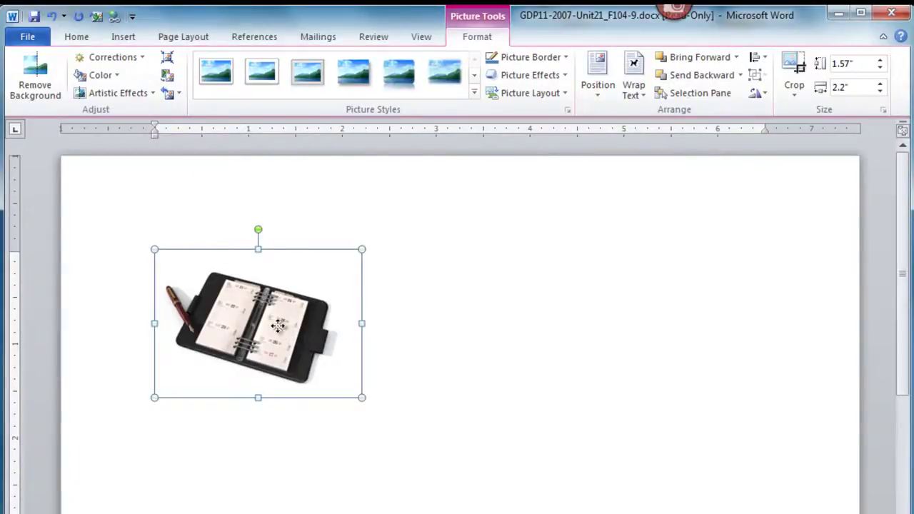
left_click_drag(278, 326, 257, 278)
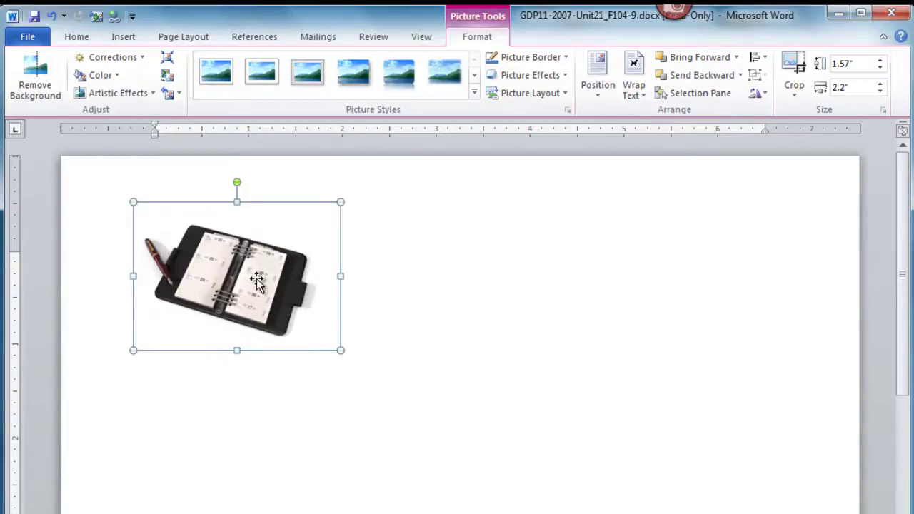
left_click(482, 357)
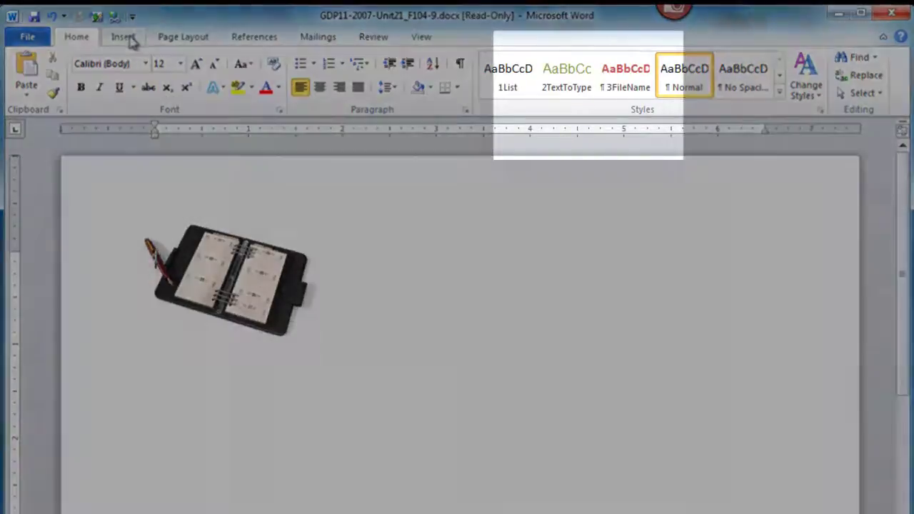
Draw a 1.57" by 4.31" text box to the right of the day planner picture
left_click(127, 38)
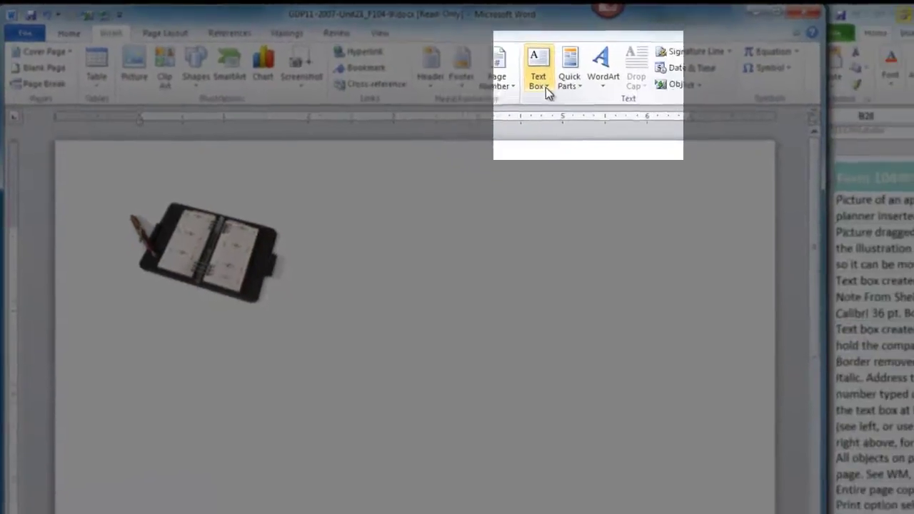
left_click(606, 99)
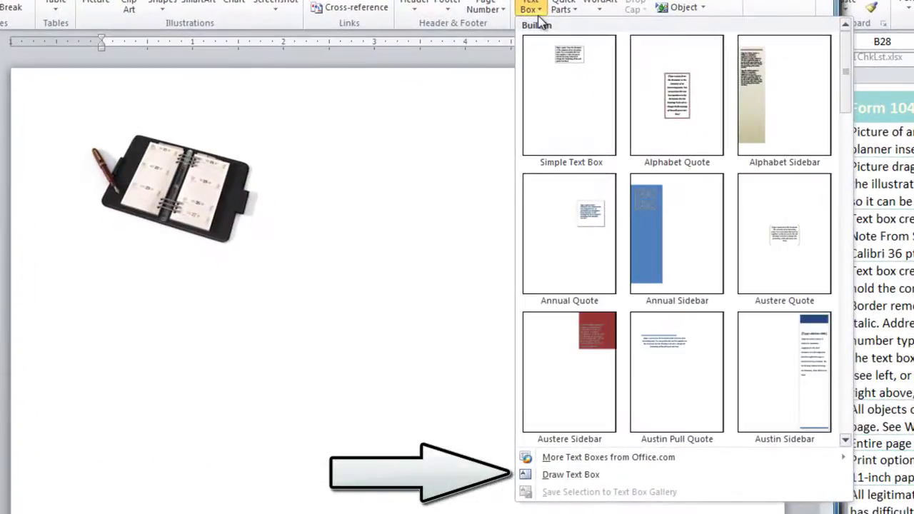
left_click(574, 477)
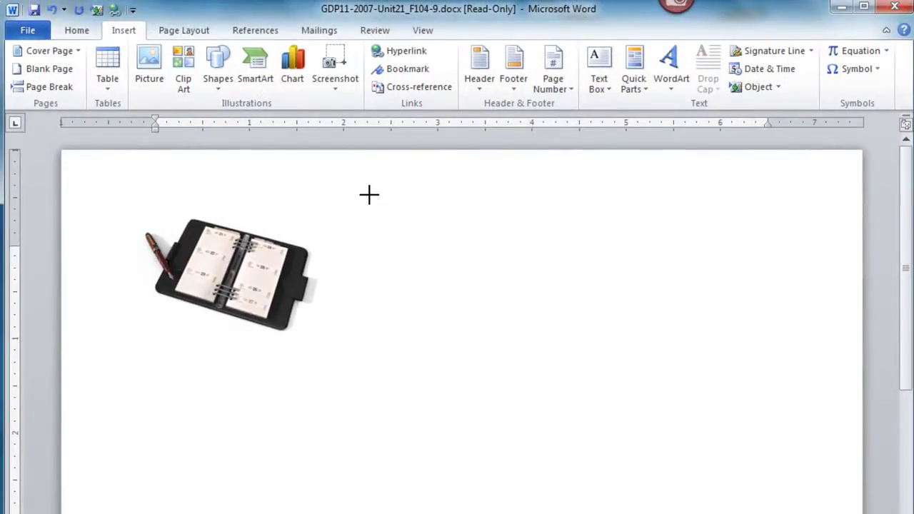
mouse_move(369, 195)
left_mouse_down()
mouse_move(573, 298)
mouse_move(802, 359)
mouse_move(774, 345)
left_mouse_up()
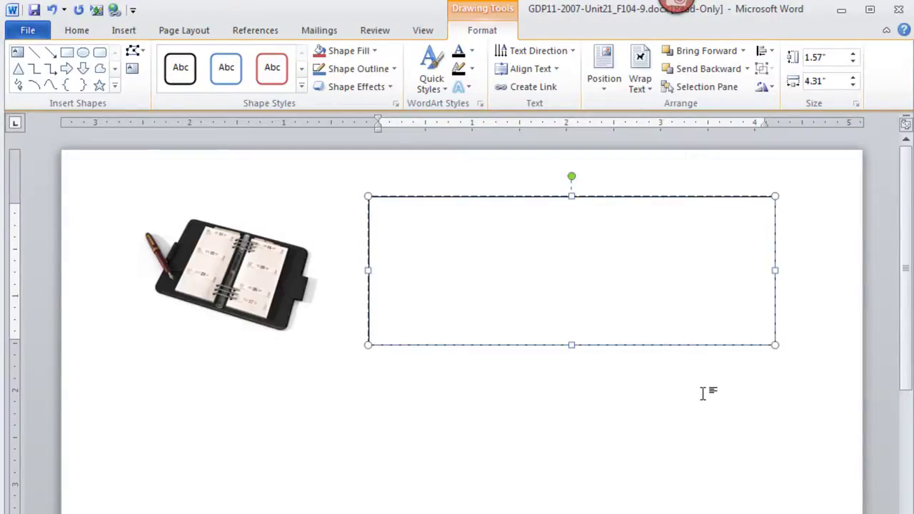
Set the new text box's line color to No line in Format Shape
right_click(614, 197)
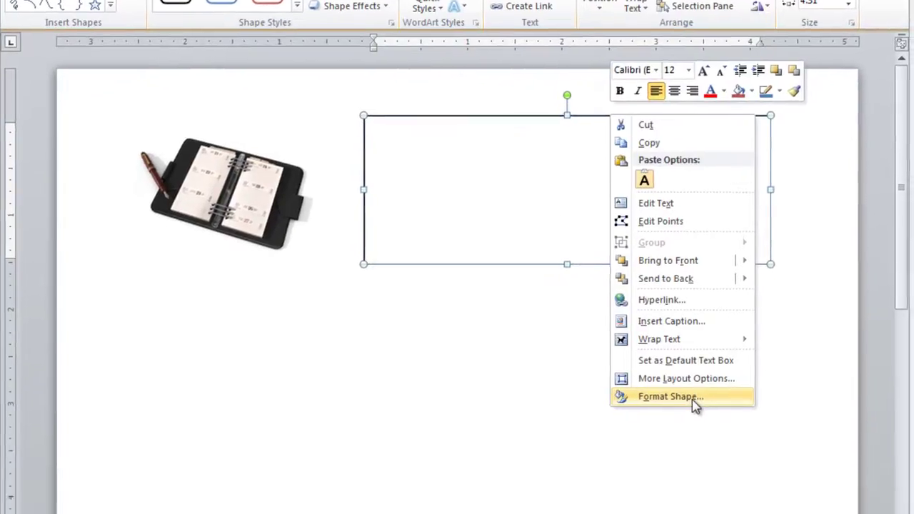
left_click(694, 404)
left_click(316, 150)
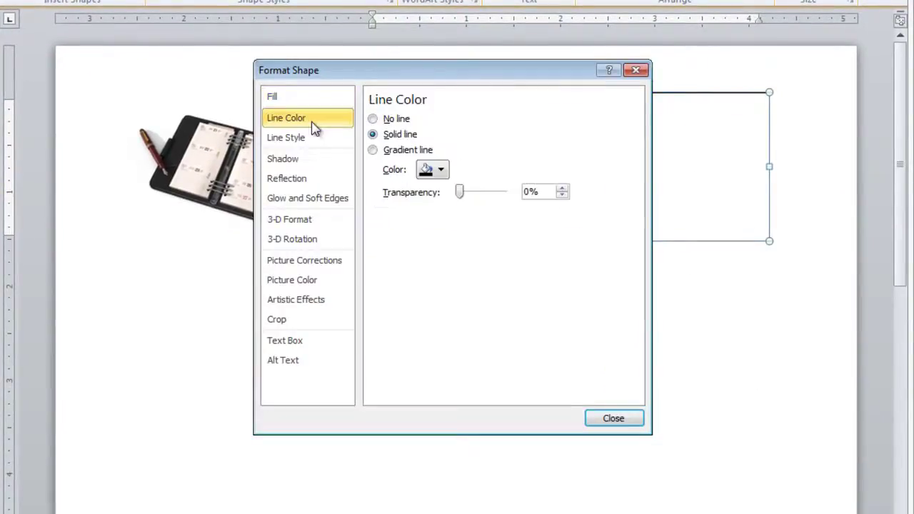
left_click(373, 119)
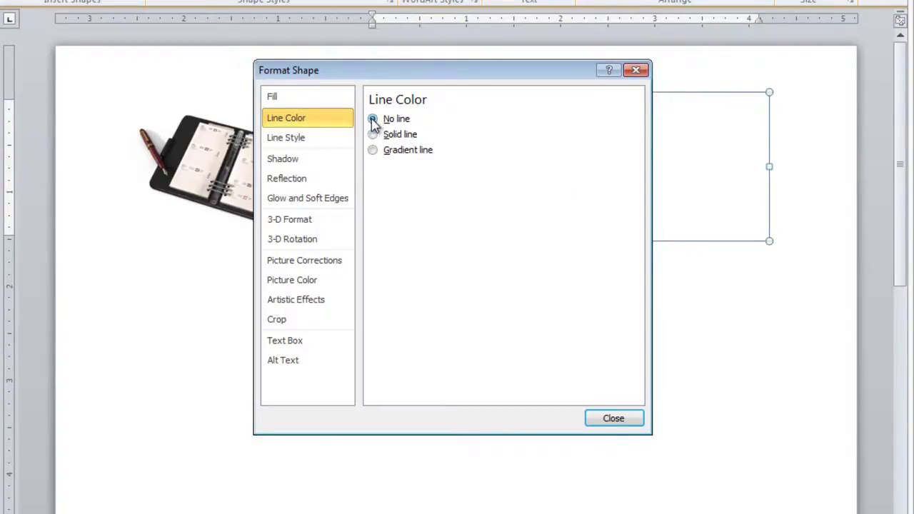
left_click(612, 419)
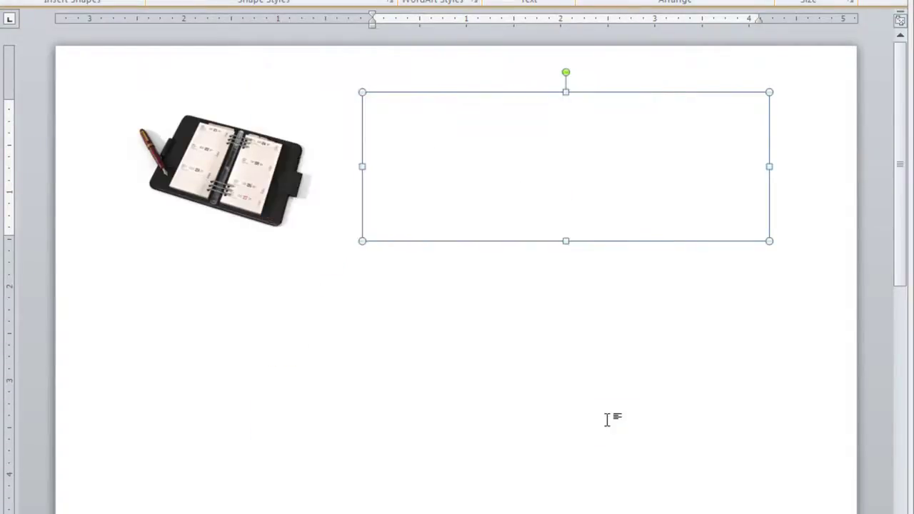
Set the text box typing to 36 pt, bold and centered
left_click(480, 115)
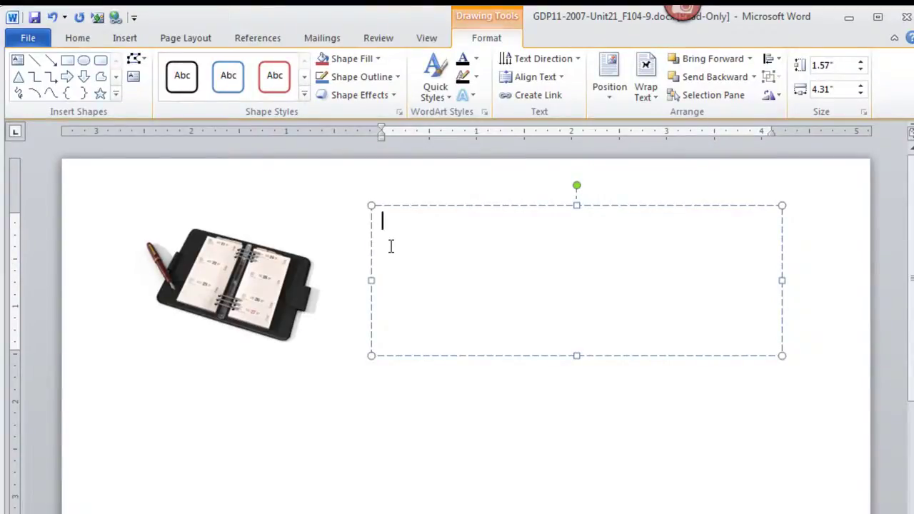
left_click(77, 38)
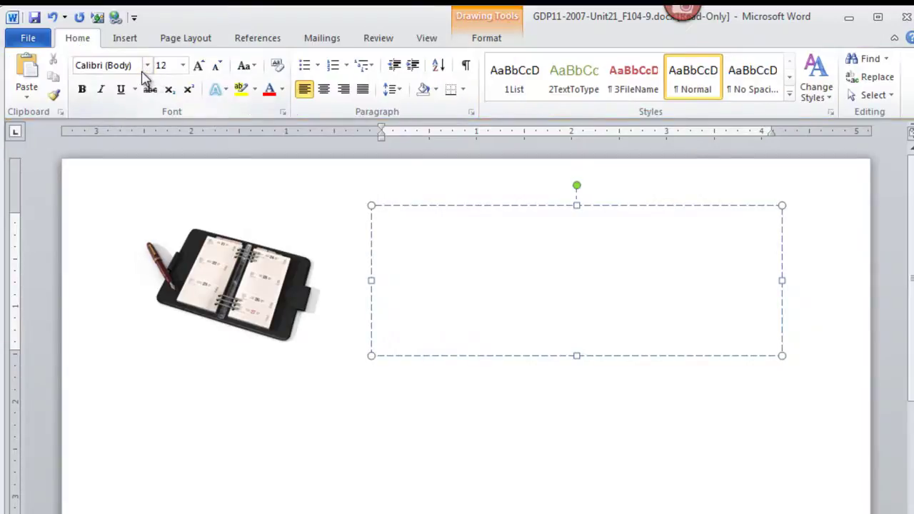
left_click(183, 65)
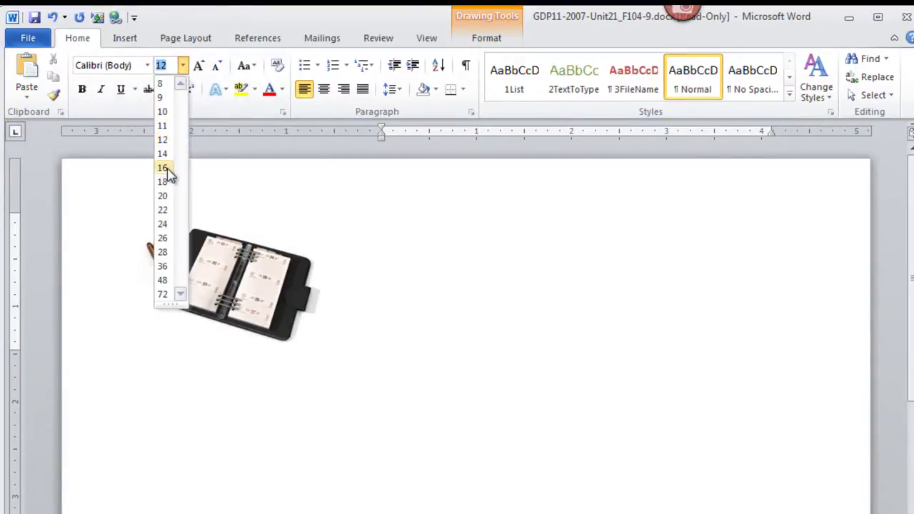
left_click(164, 268)
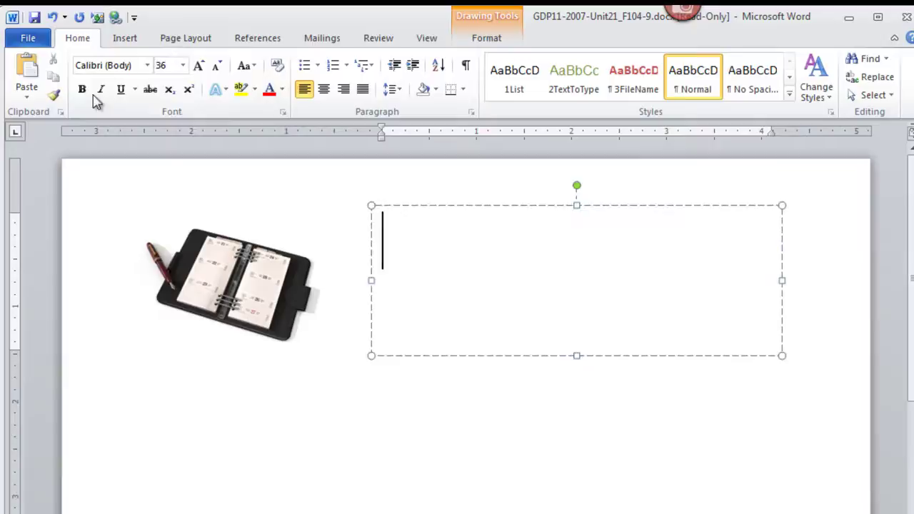
left_click(82, 89)
left_click(323, 91)
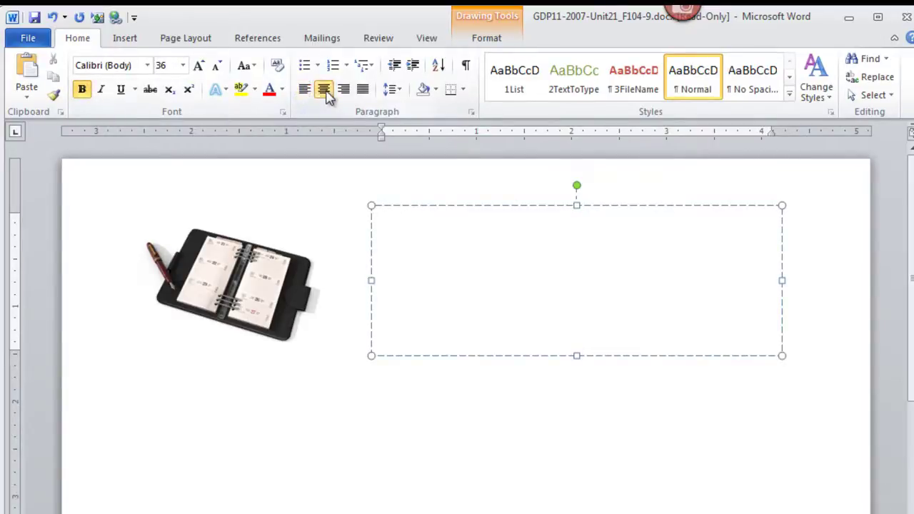
Type 'A Note From' with the sender's name on a second line
type("A")
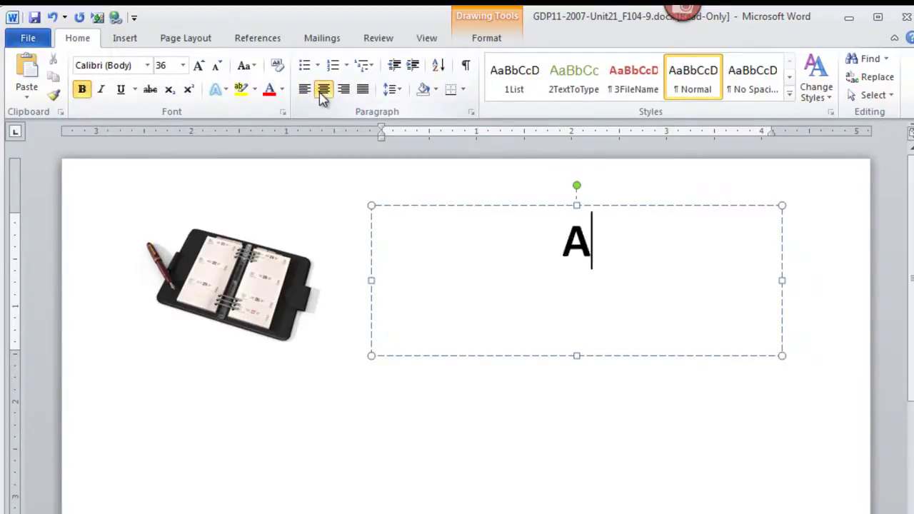
type(" Note From")
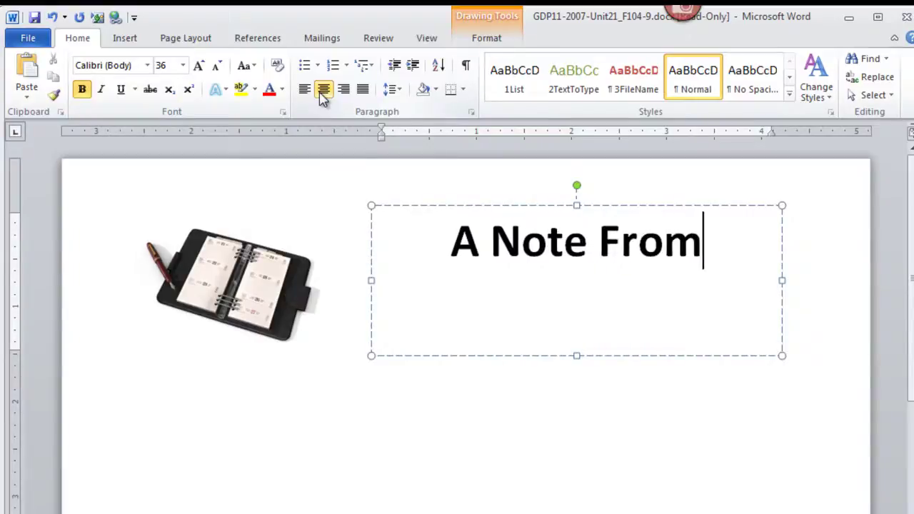
key("Return")
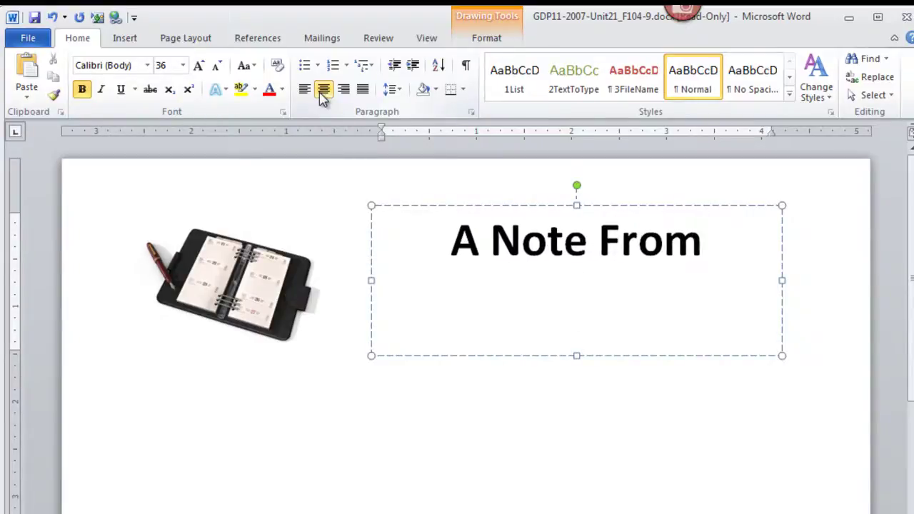
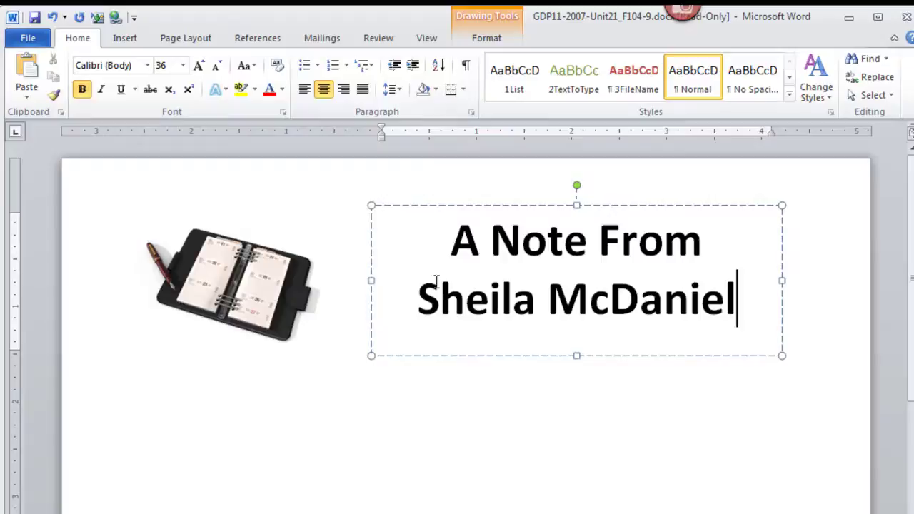
left_click(632, 459)
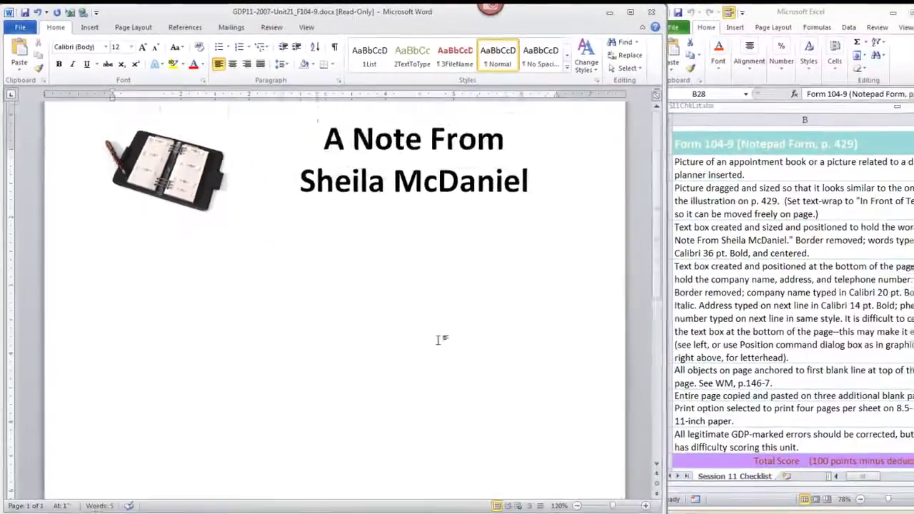
Draw a 1.65" by 5.57" text box near the bottom of the page
scroll(610, 474, "down", 5)
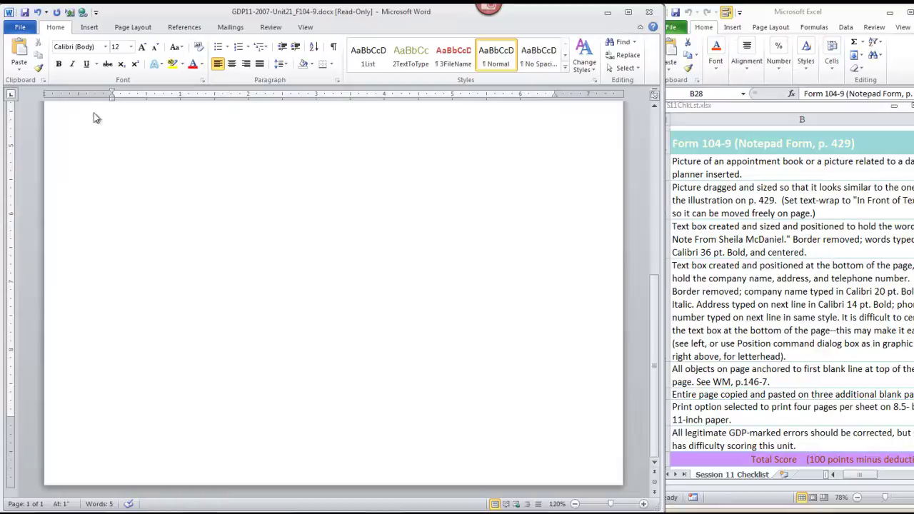
left_click(89, 28)
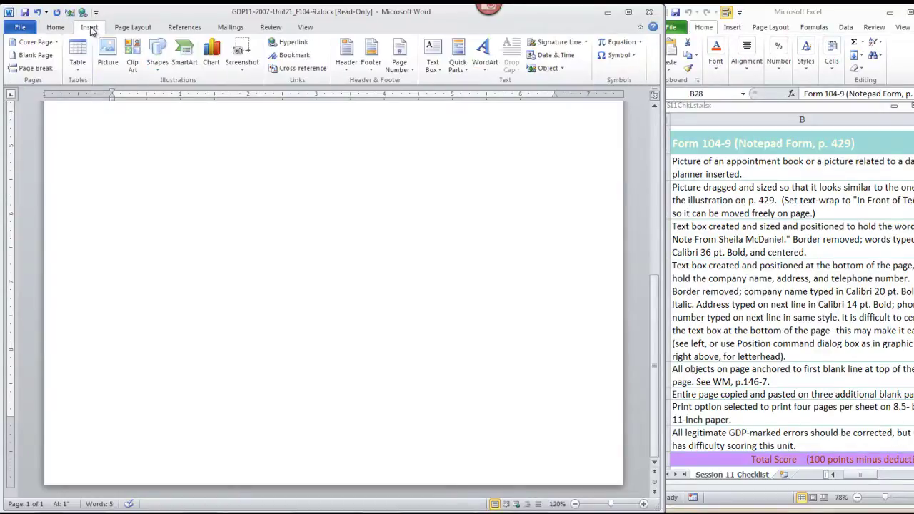
left_click(440, 71)
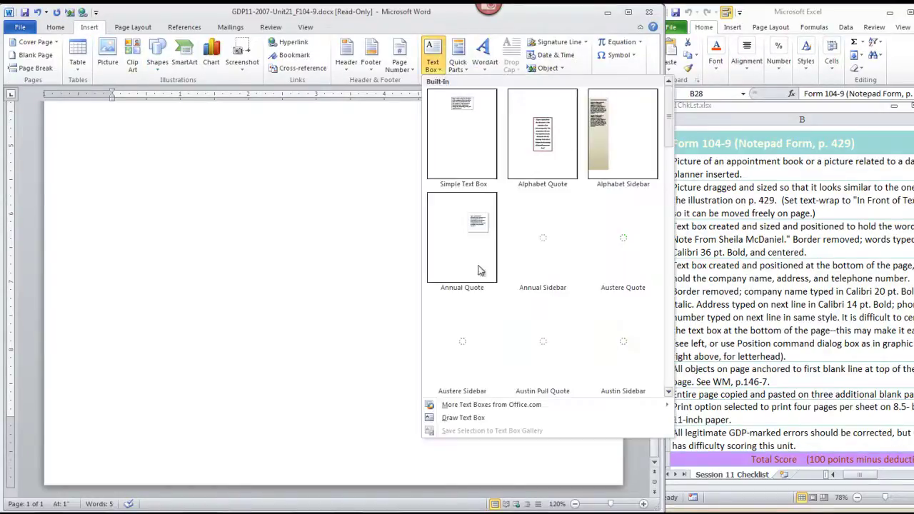
left_click(466, 418)
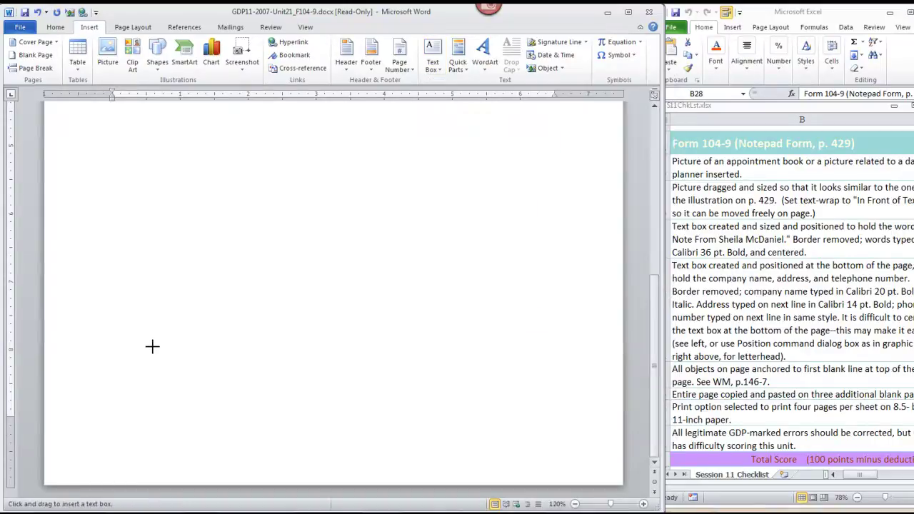
left_click_drag(149, 338, 528, 451)
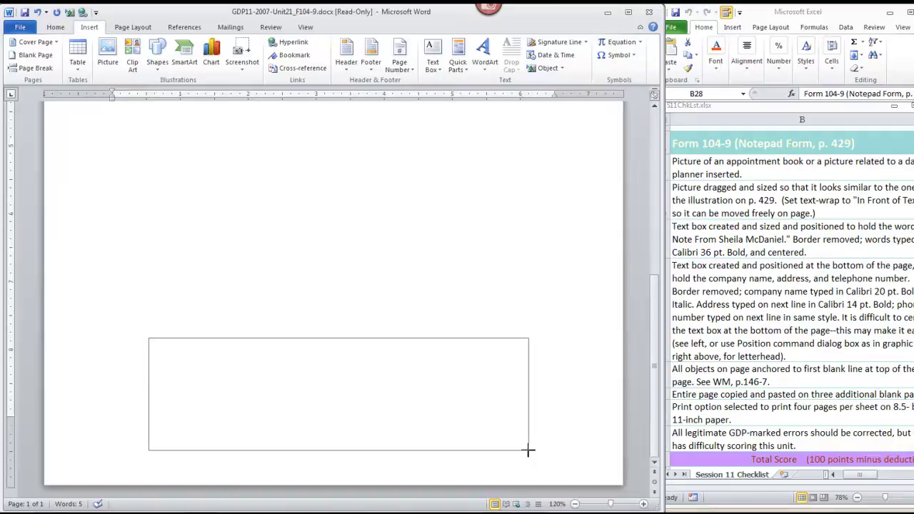
left_click_drag(529, 450, 529, 451)
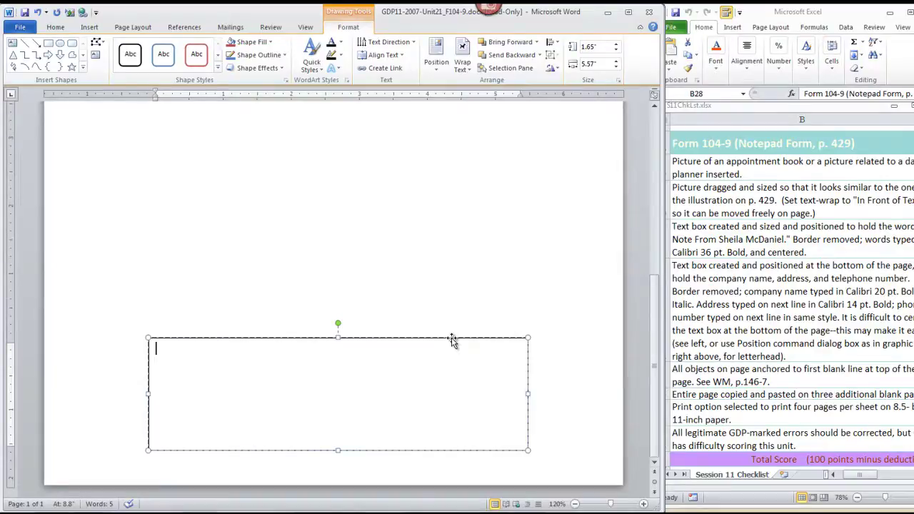
Give the bottom text box No line outline and place the cursor inside it
right_click(451, 338)
left_click(486, 330)
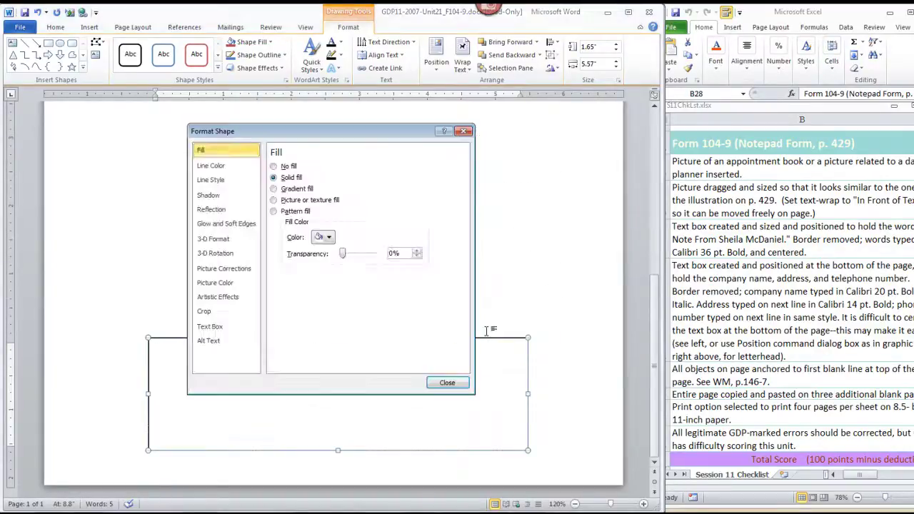
left_click(217, 166)
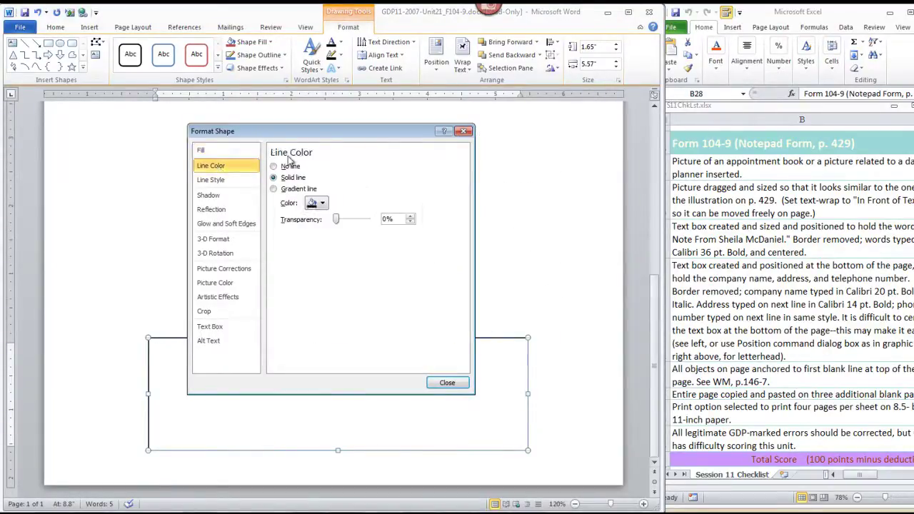
left_click(274, 166)
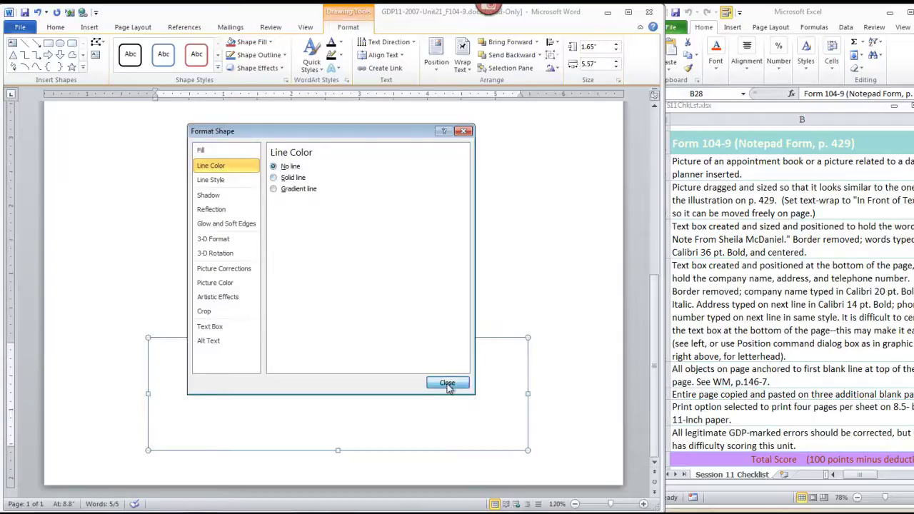
left_click(448, 384)
left_click(319, 369)
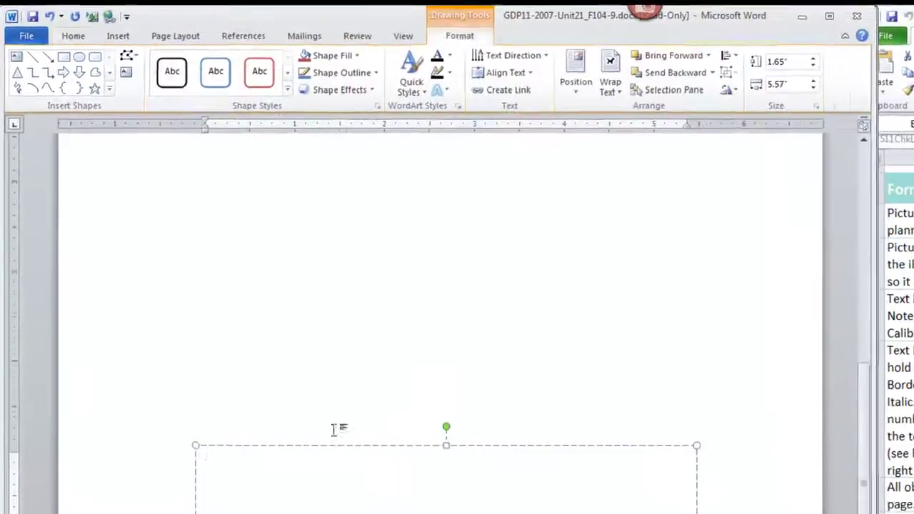
Type 'Computer Solutions Made Simple' centered in 20 pt bold italic
left_click(55, 26)
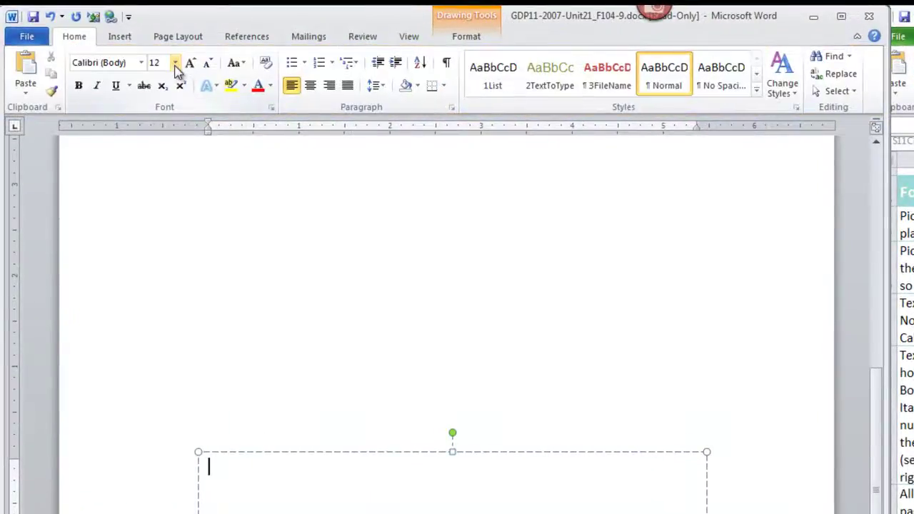
left_click(128, 46)
left_click(163, 187)
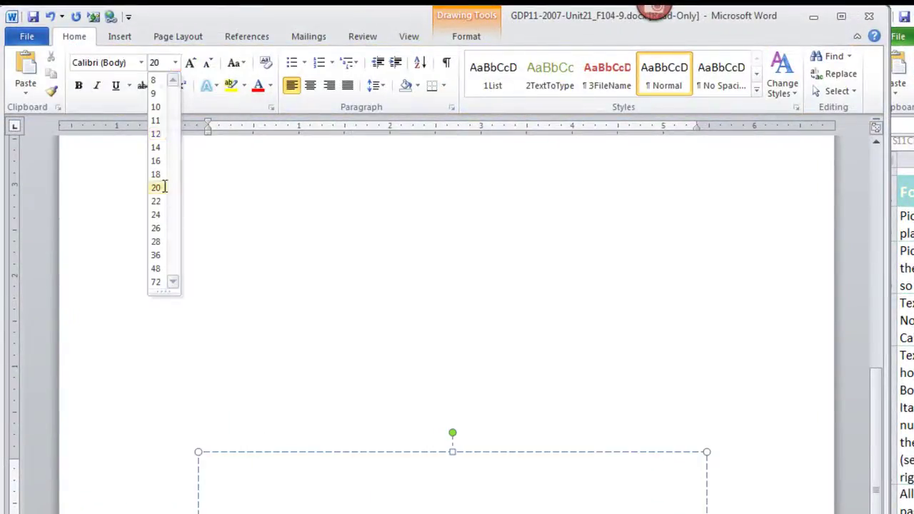
left_click(79, 86)
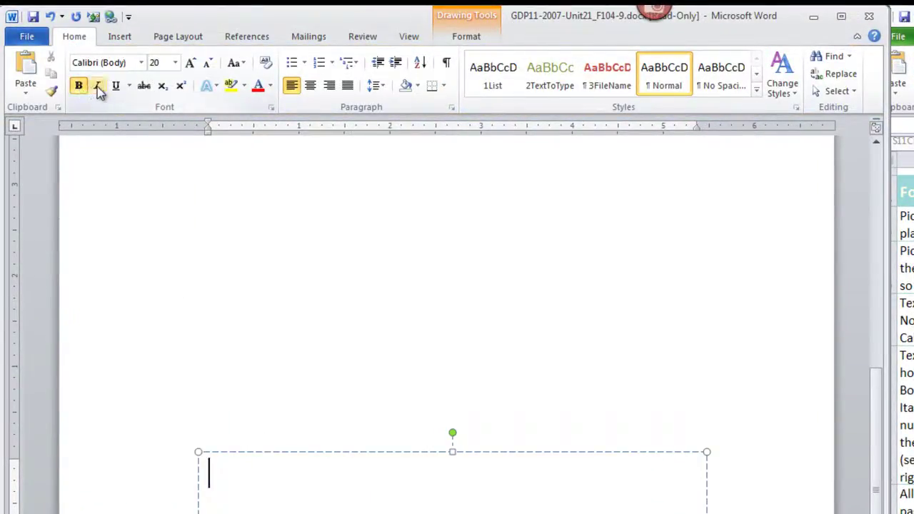
left_click(98, 87)
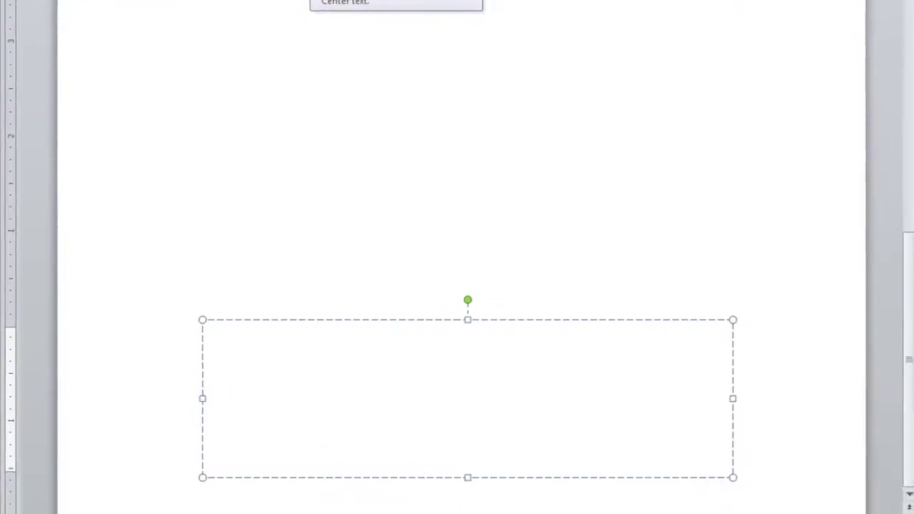
left_click(314, 0)
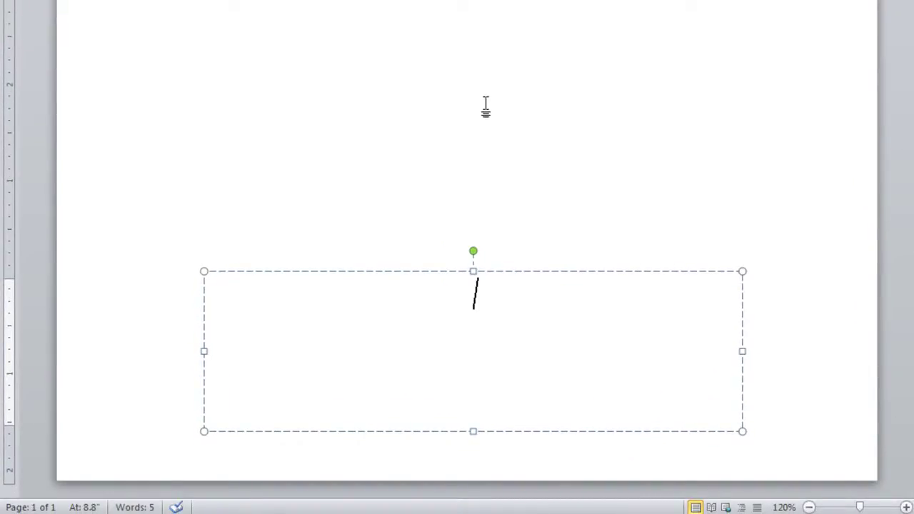
type("Computer Solution")
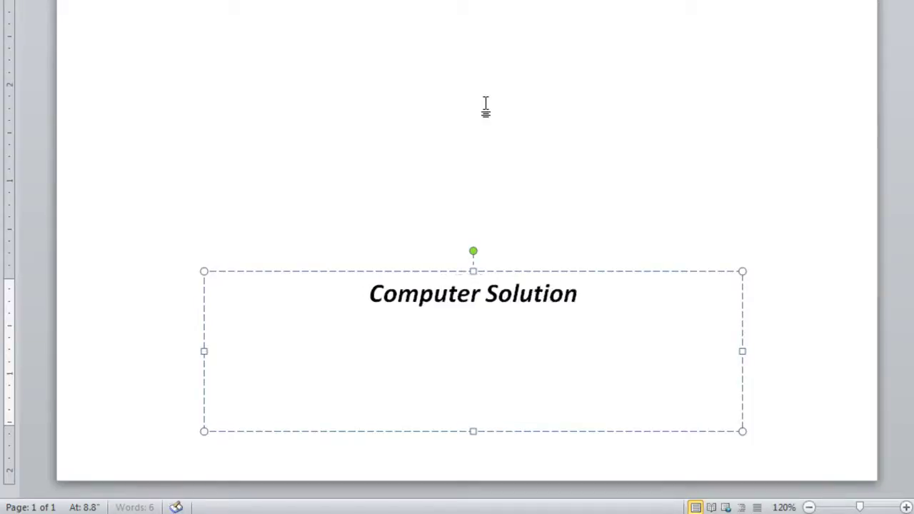
type("s Made Simp")
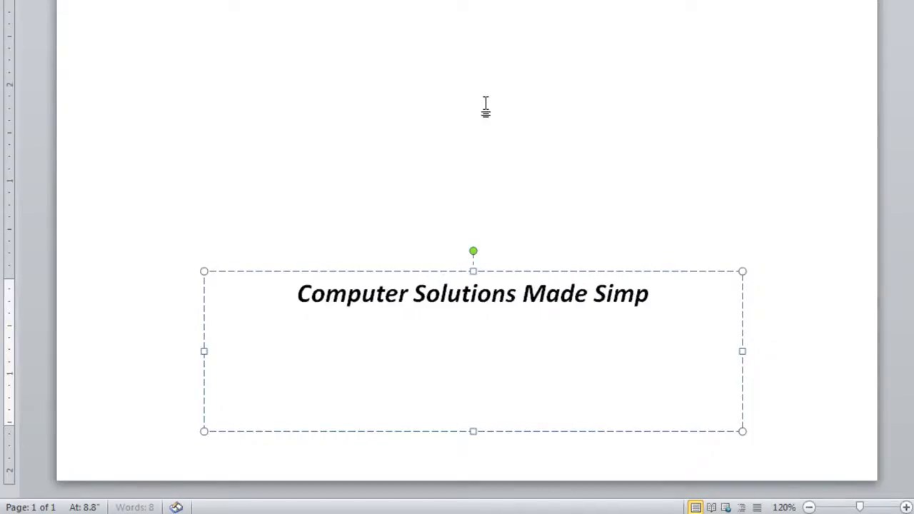
type("le")
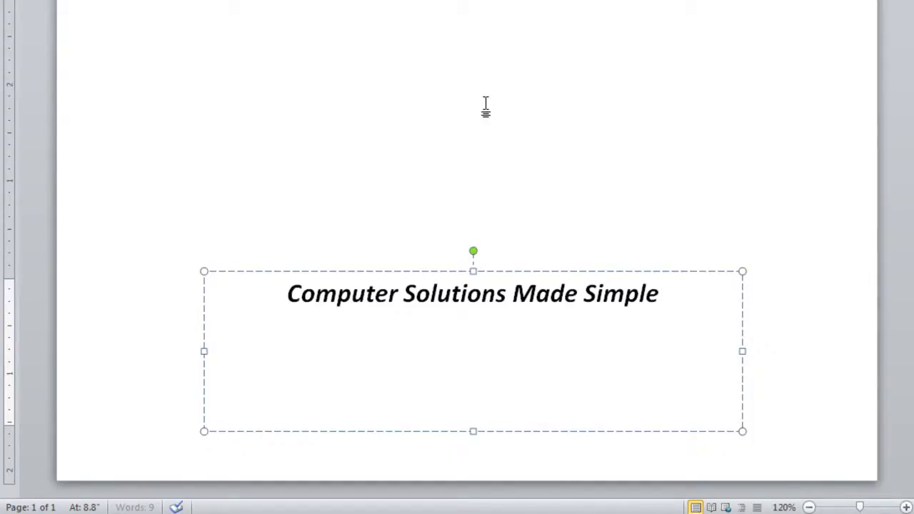
key("Return")
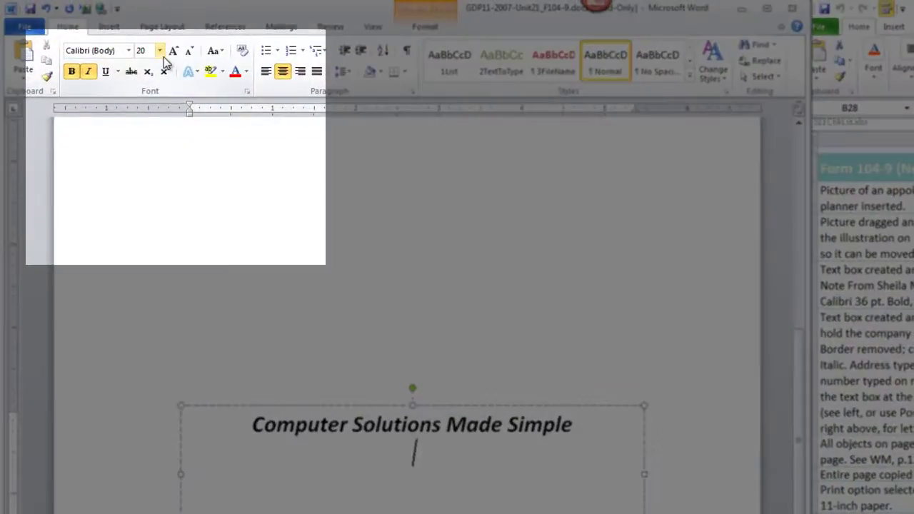
Add the company address and phone number below in 14 pt bold, non-italic
left_click(159, 51)
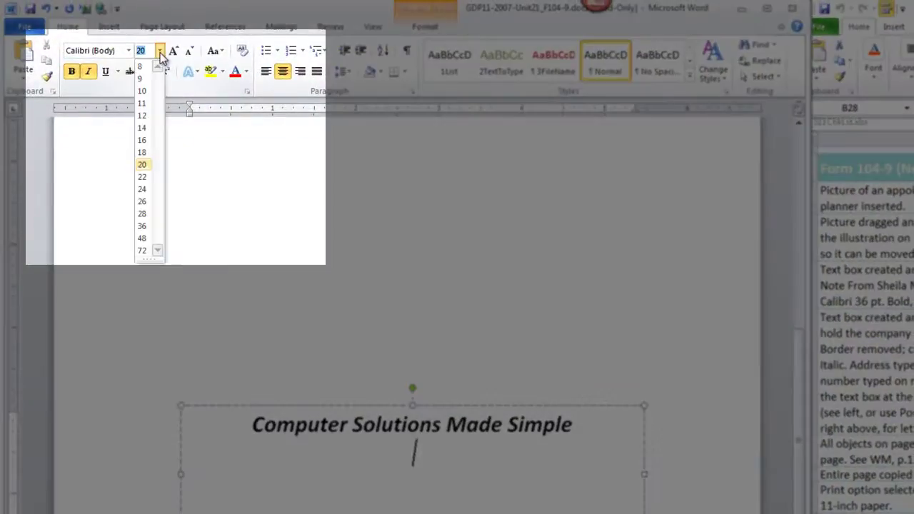
left_click(147, 129)
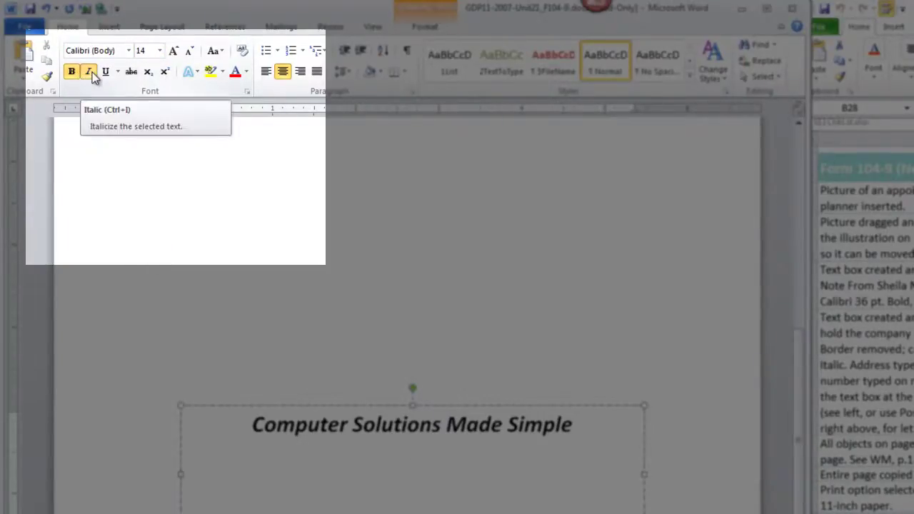
left_click(92, 73)
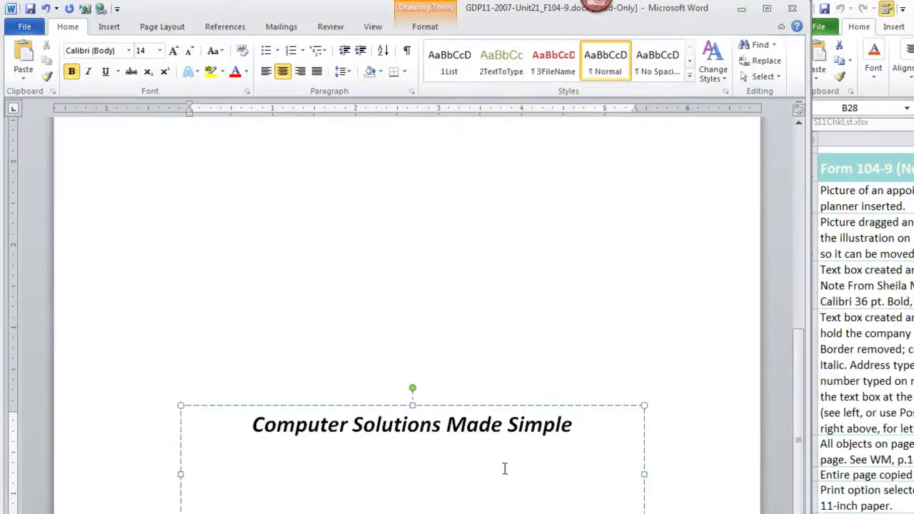
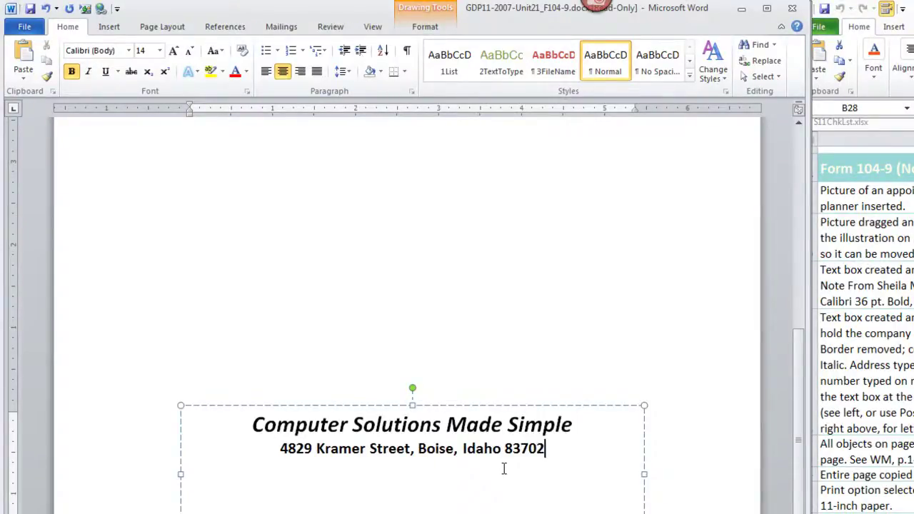
type("208-555-1344")
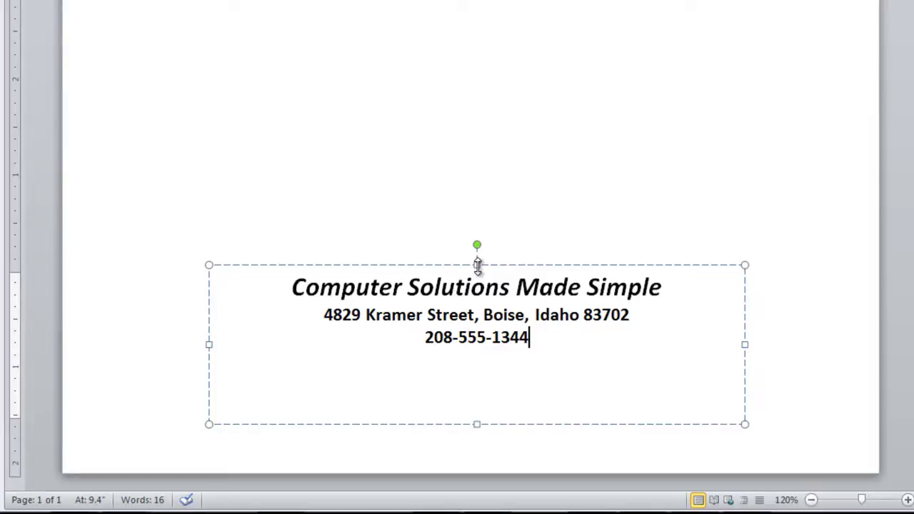
left_click(477, 265)
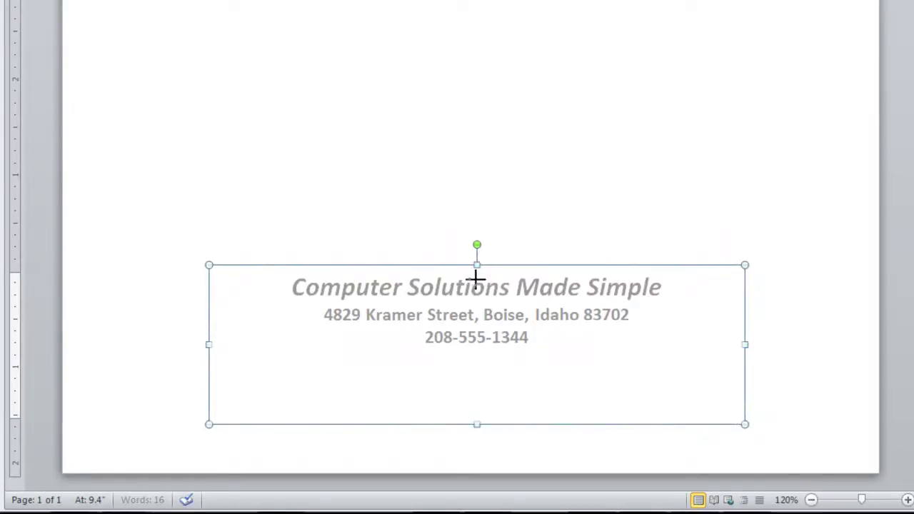
left_click_drag(474, 309, 477, 331)
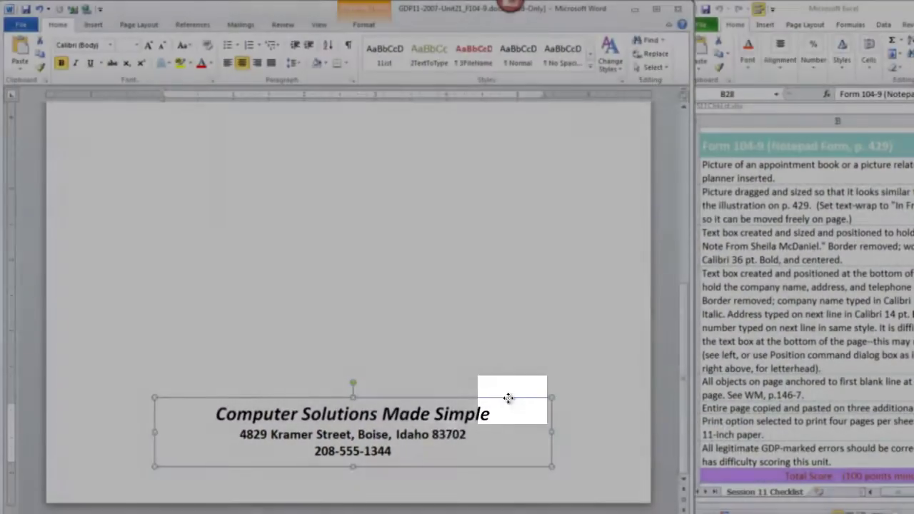
Set the footer text box's horizontal alignment to Centered relative to Margin
right_click(507, 397)
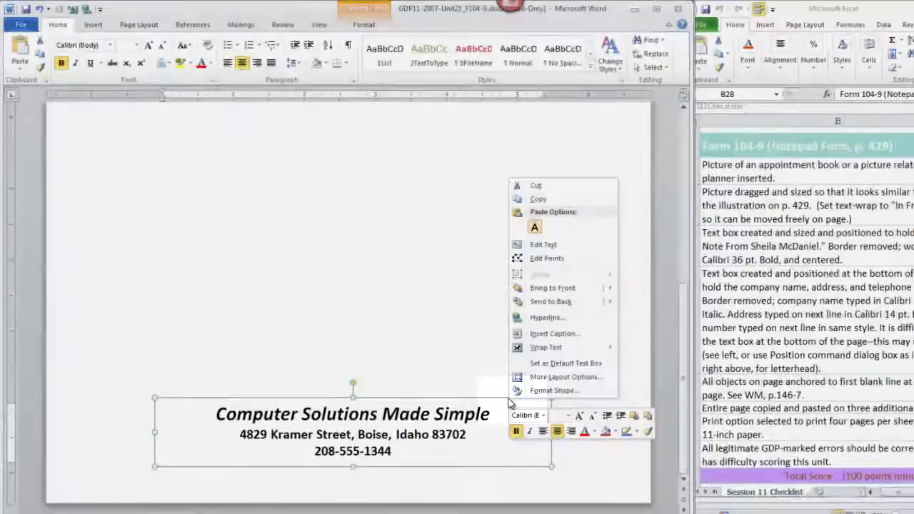
left_click(537, 392)
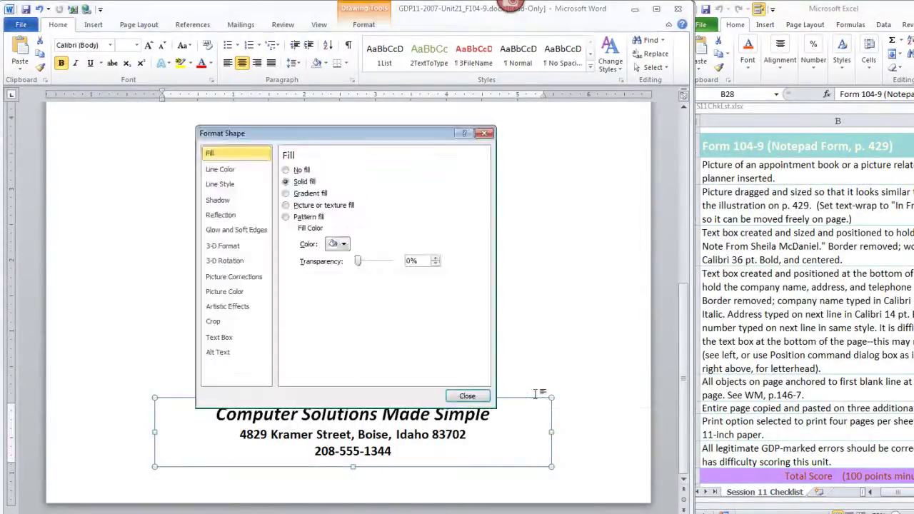
left_click(465, 393)
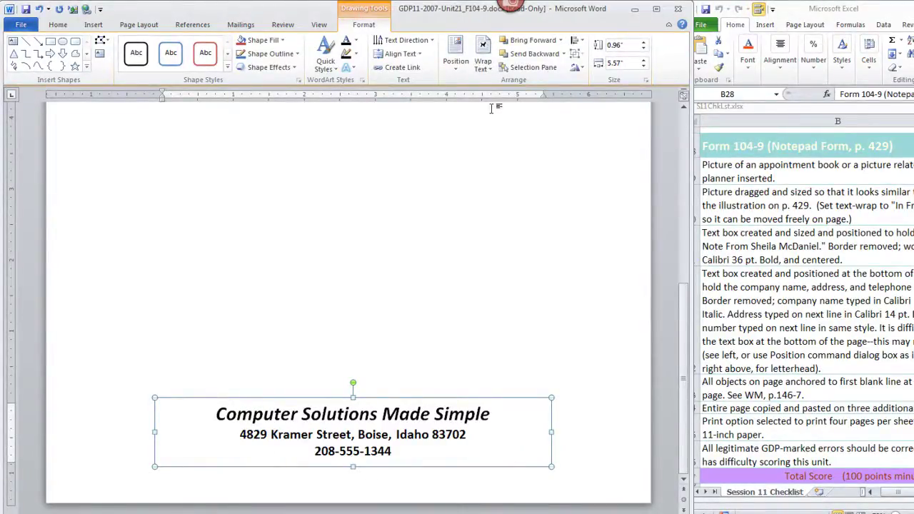
left_click(457, 75)
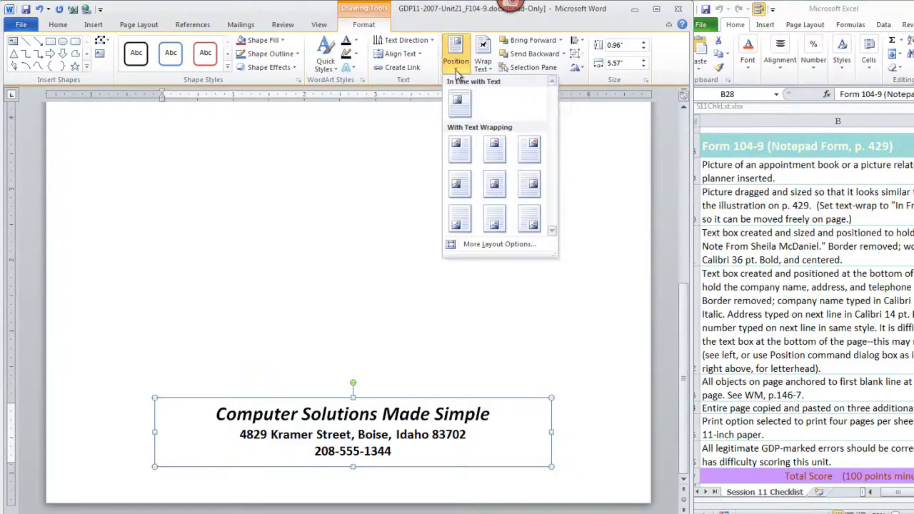
left_click(492, 246)
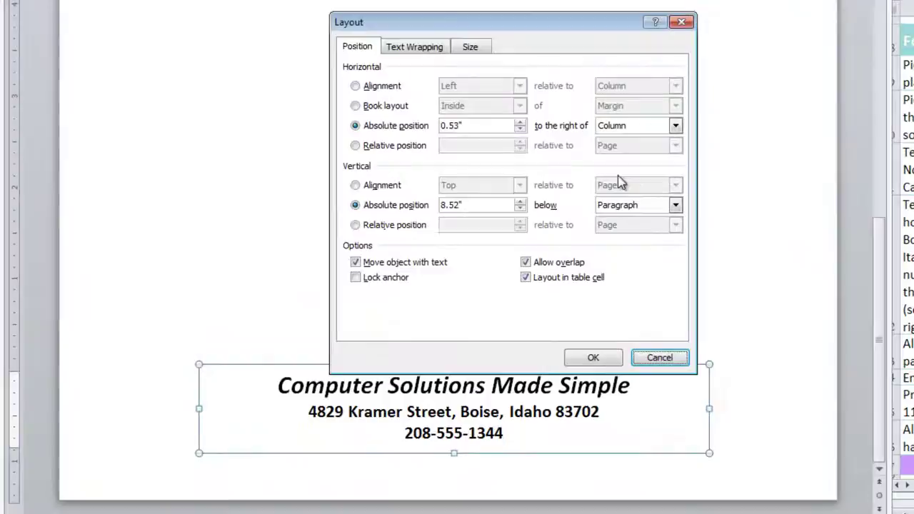
left_click(355, 86)
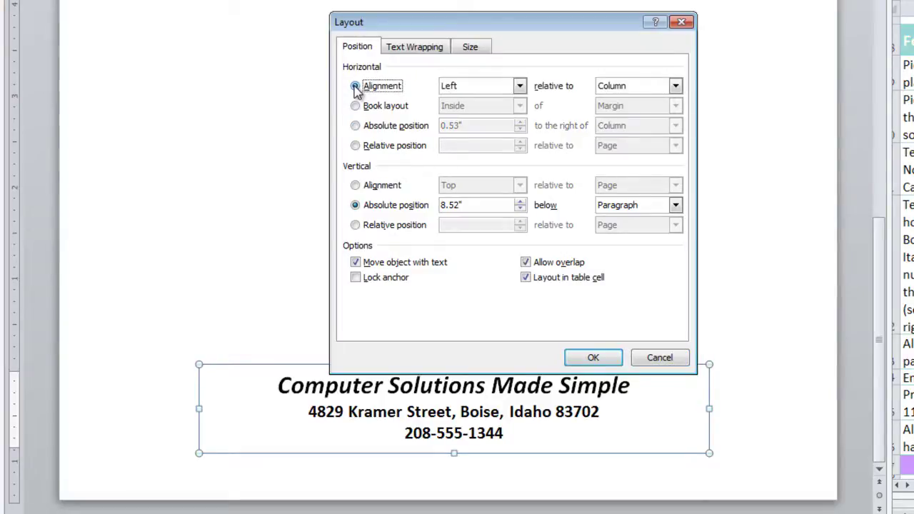
left_click(519, 86)
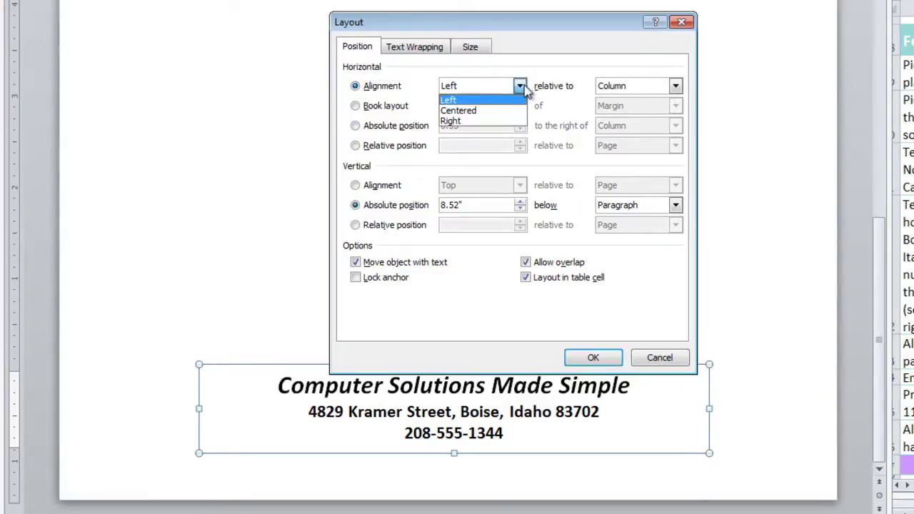
left_click(508, 108)
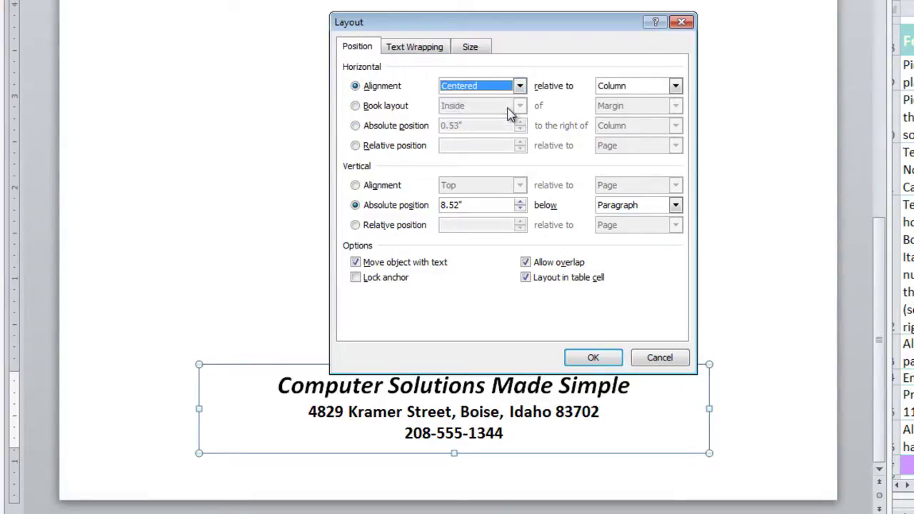
left_click(675, 86)
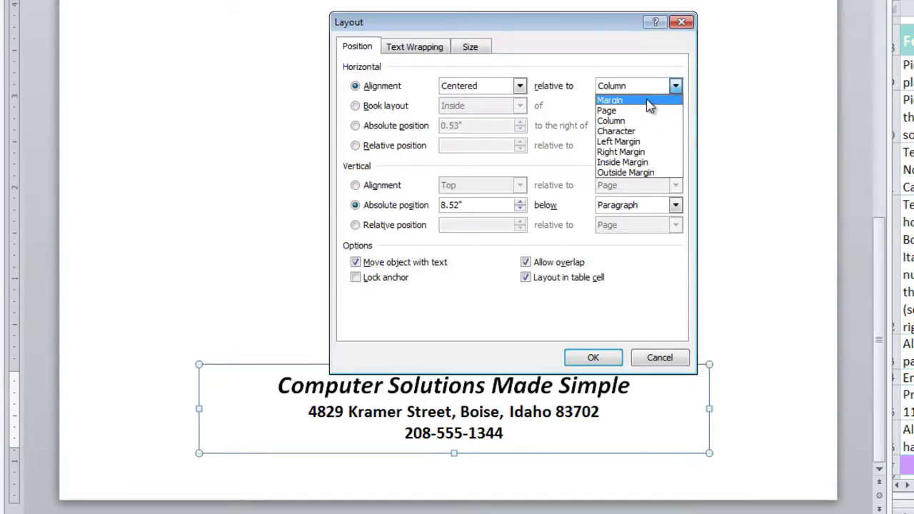
left_click(648, 101)
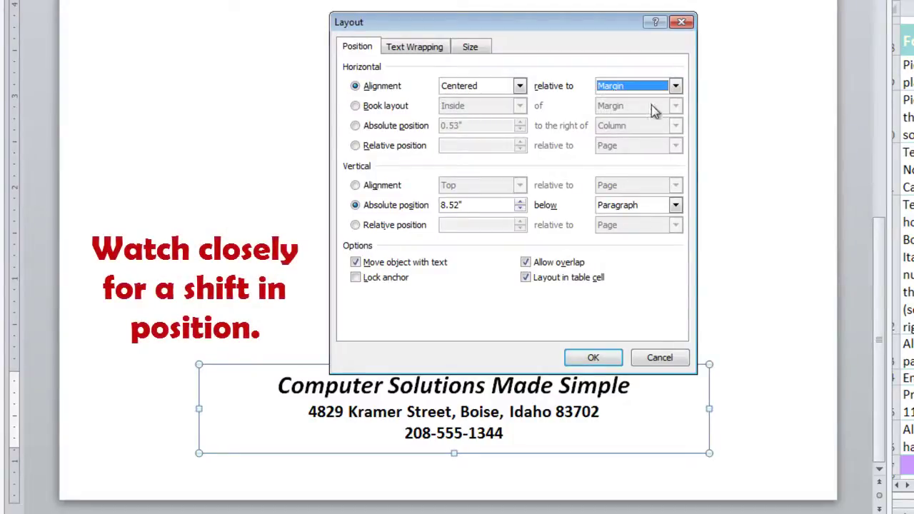
left_click(593, 358)
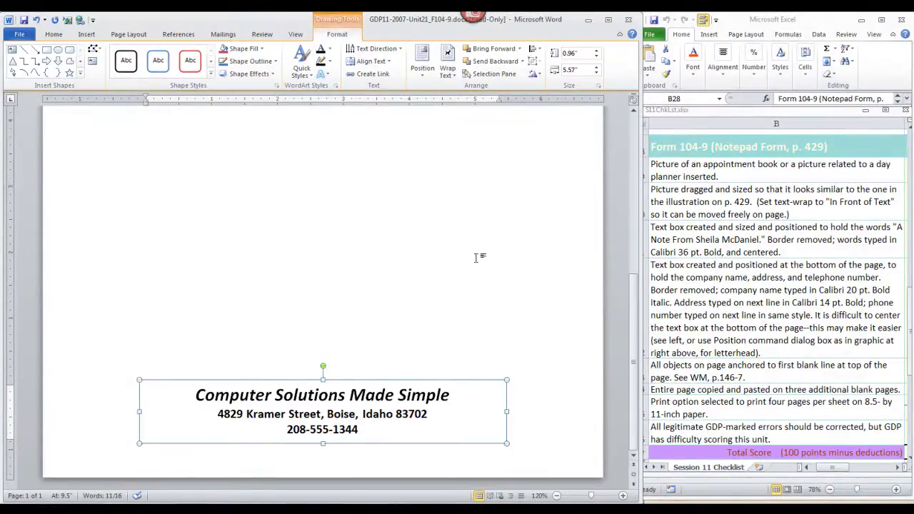
Turn on Show/Hide ¶ formatting marks and return to the top of the page
left_click(54, 37)
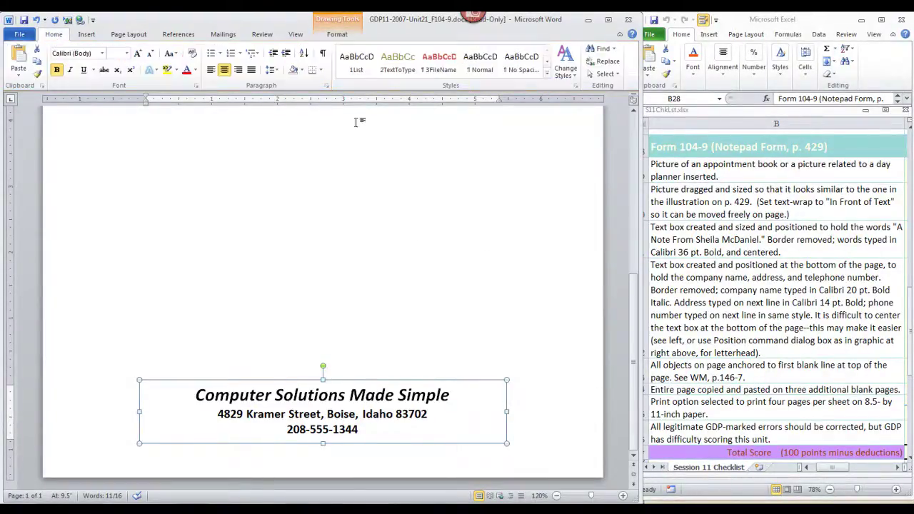
left_click(323, 53)
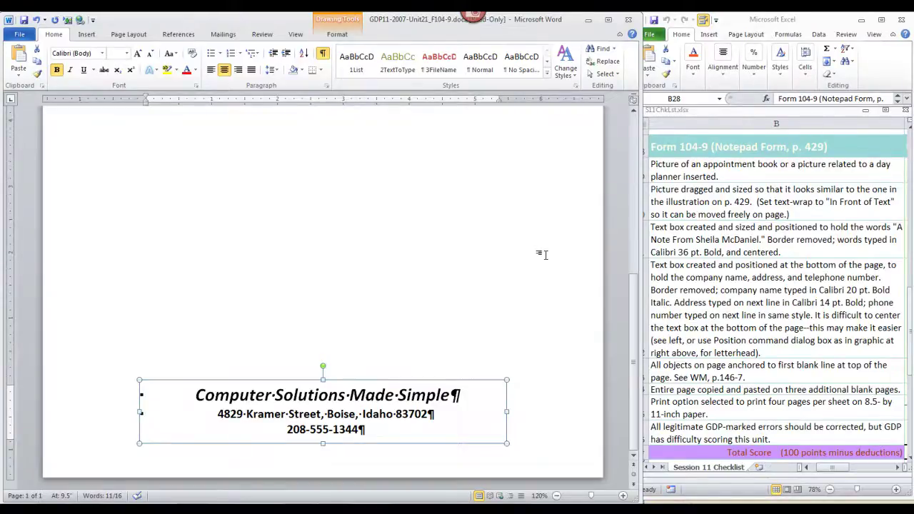
scroll(514, 285, "up", 12)
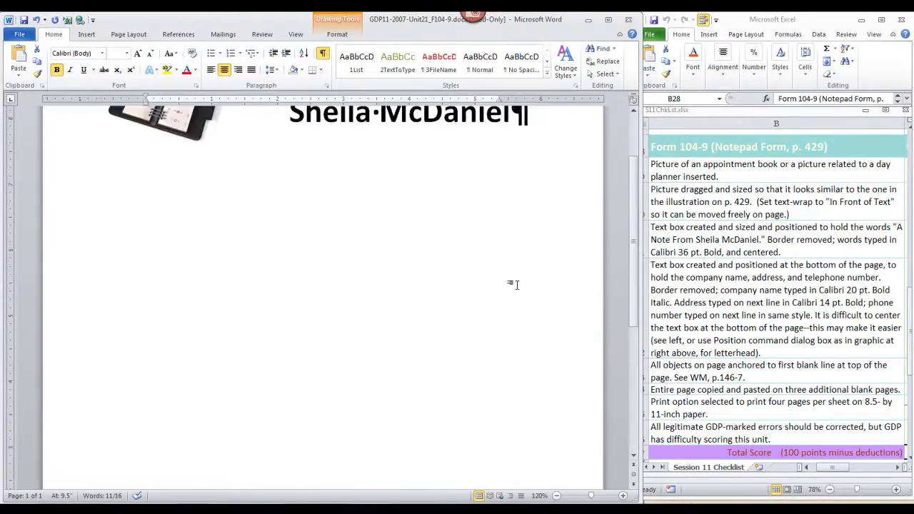
scroll(238, 249, "down", 12)
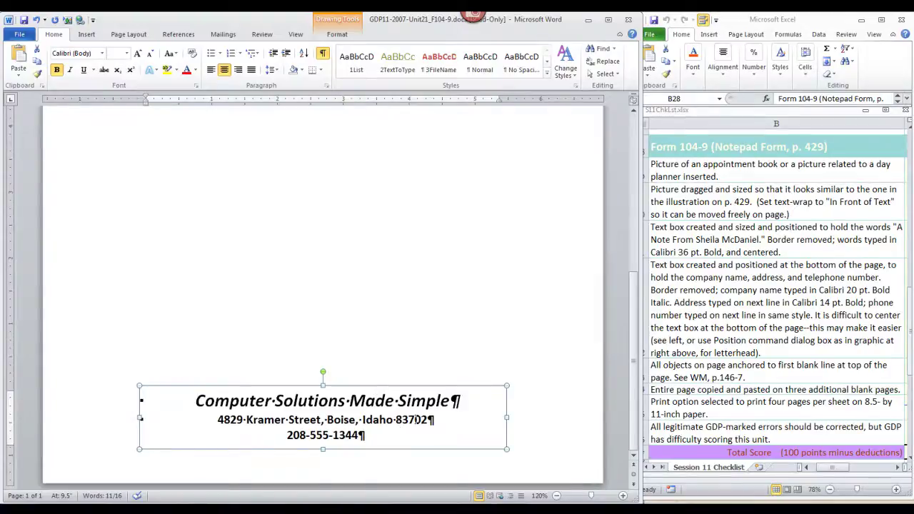
scroll(411, 389, "up", 10)
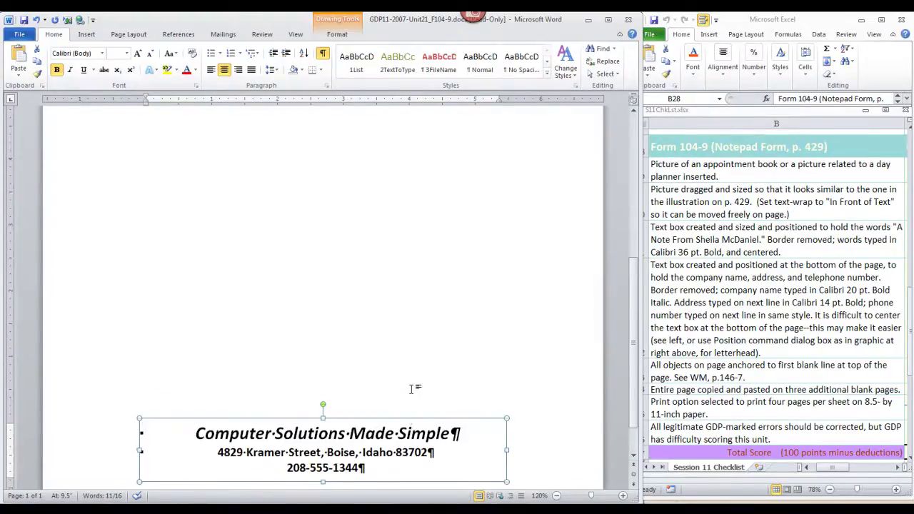
scroll(411, 389, "up", 2)
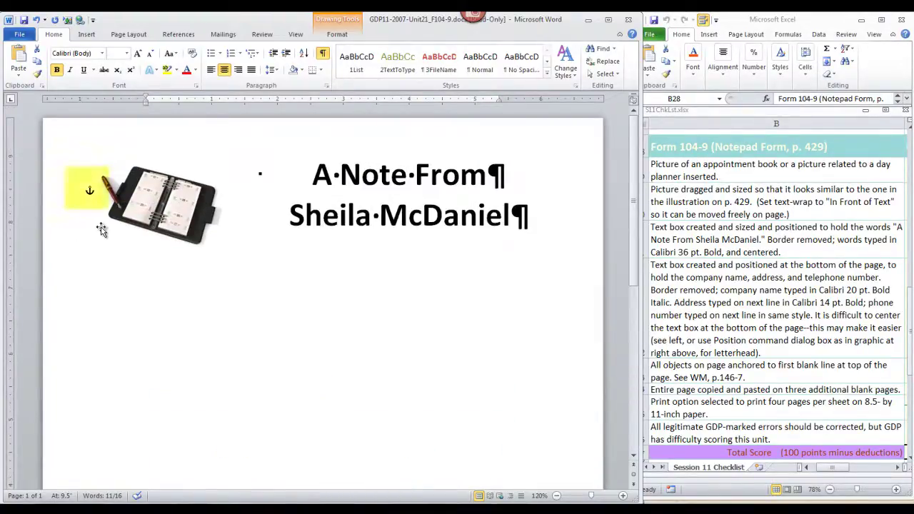
Drag the day planner picture left to sit near the page edge beside the title
left_click(187, 214)
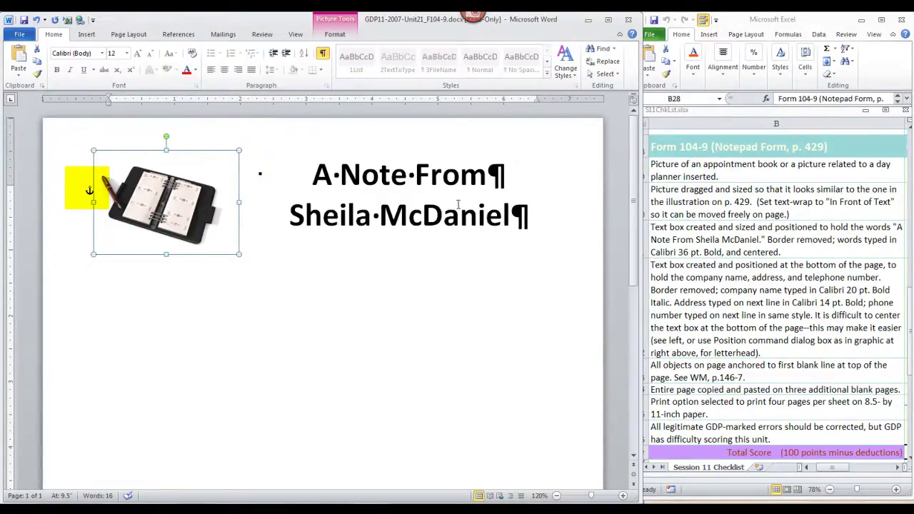
left_click(448, 212)
left_click(359, 255)
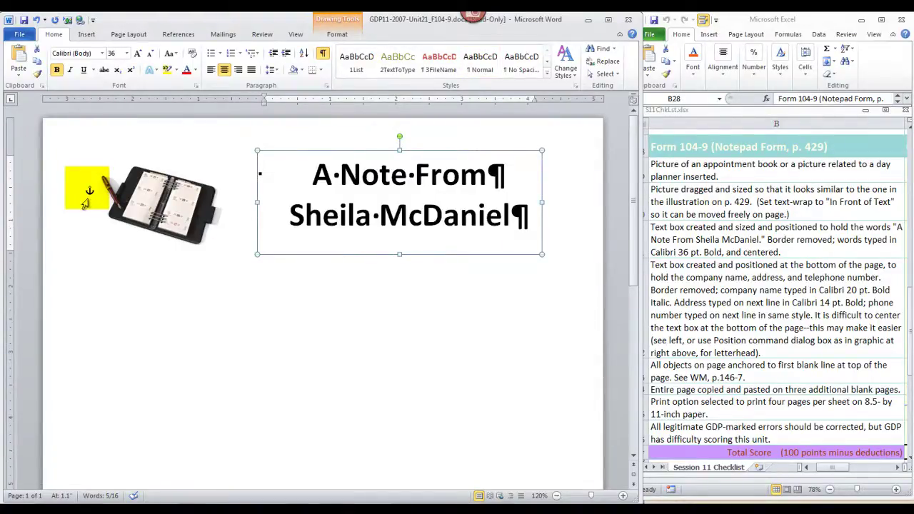
left_click(489, 325)
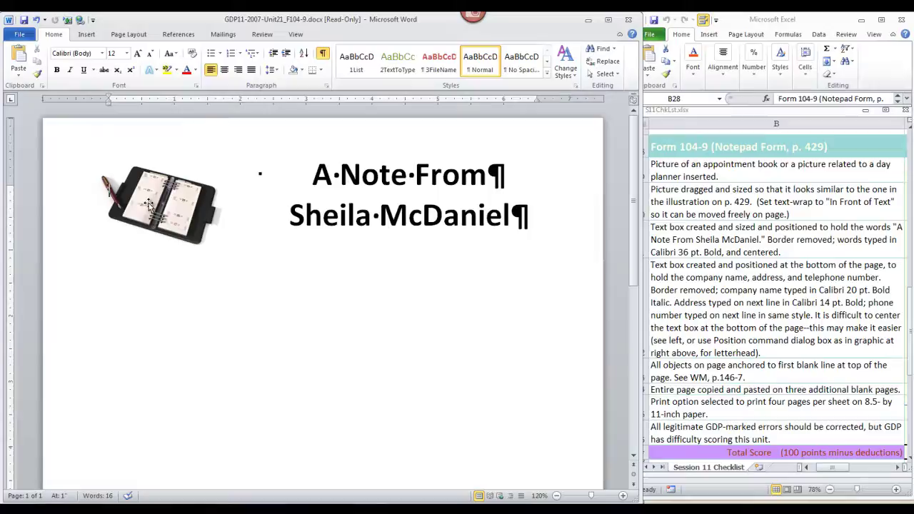
left_click_drag(148, 204, 188, 203)
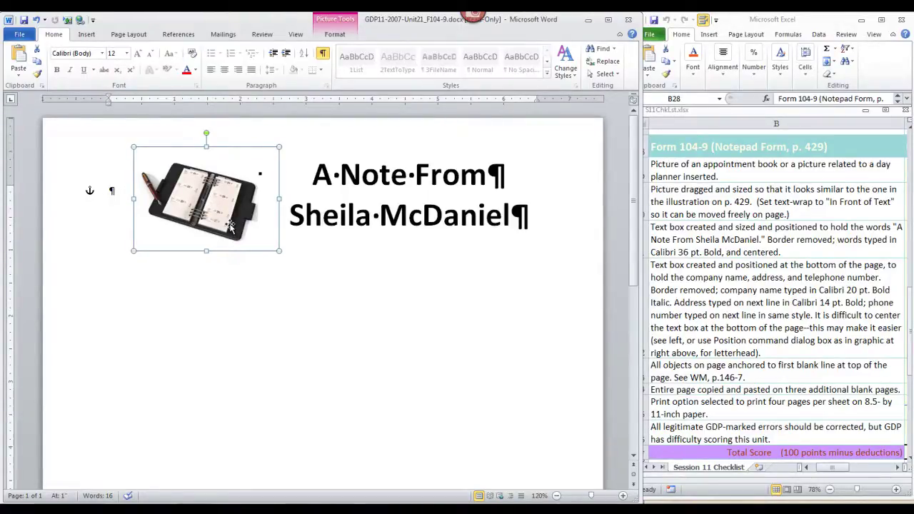
left_click_drag(229, 227, 198, 227)
left_click(436, 333)
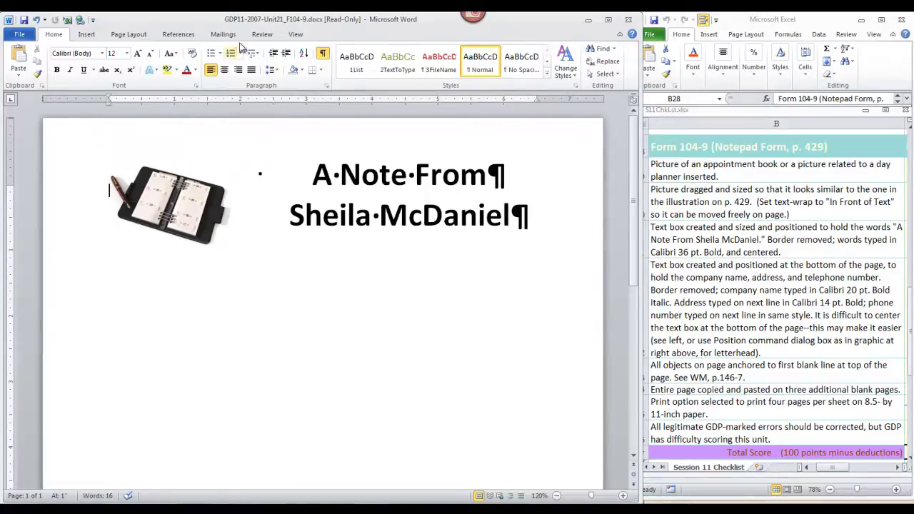
Switch to One Page view and select the entire document with Ctrl+A
left_click(299, 35)
left_click(287, 49)
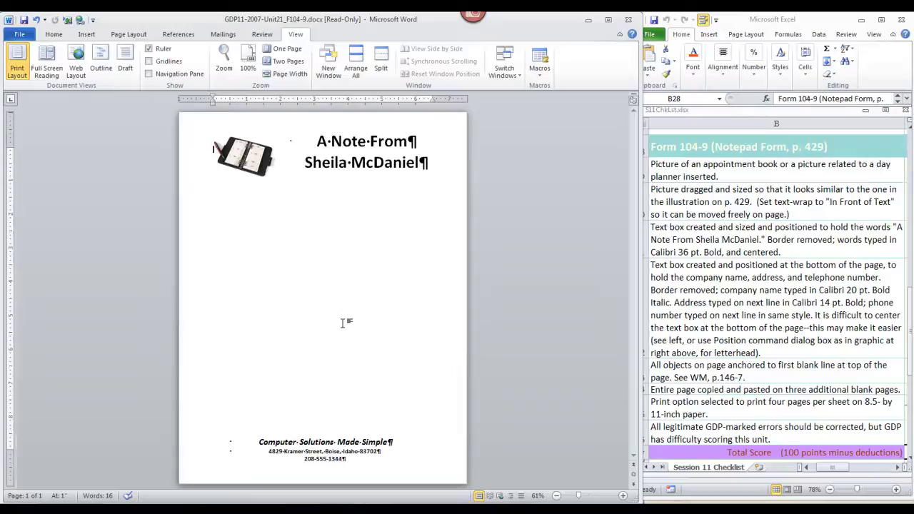
key("ctrl+a")
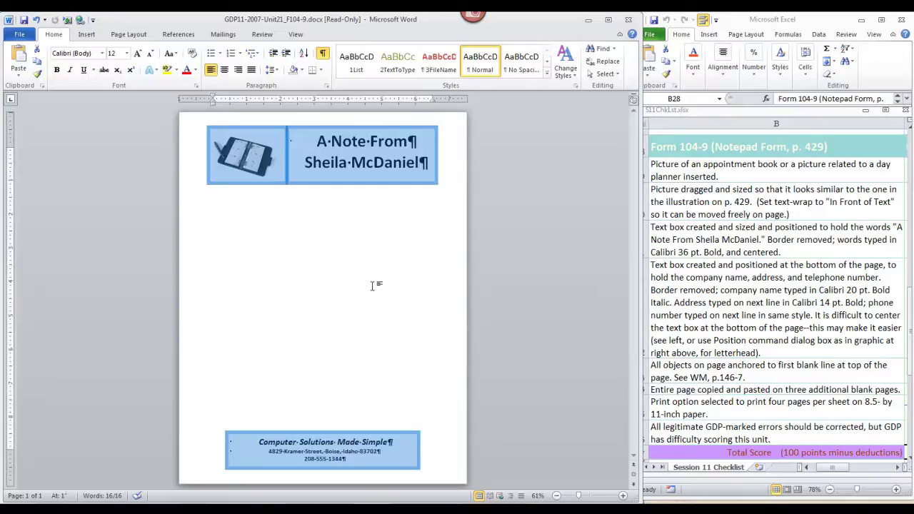
Clear the selection and nudge the planner picture slightly up and to the right
left_click(377, 347)
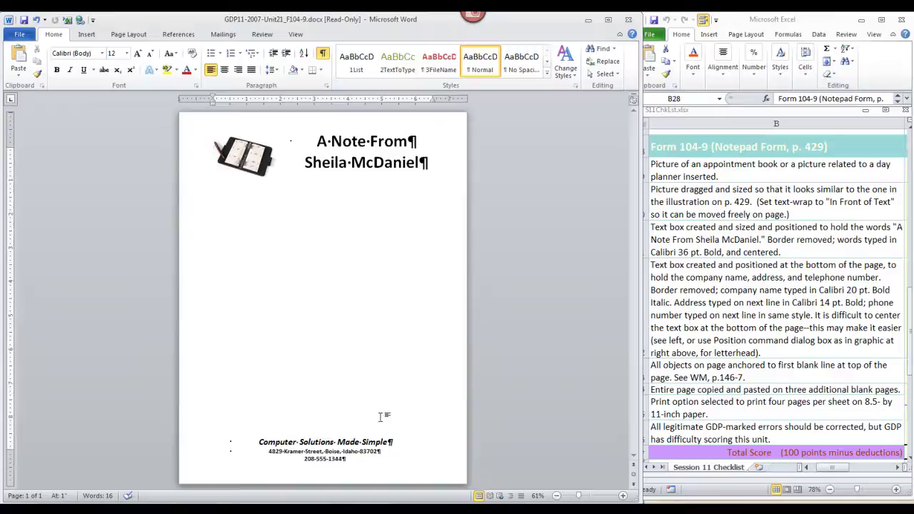
left_click(384, 450)
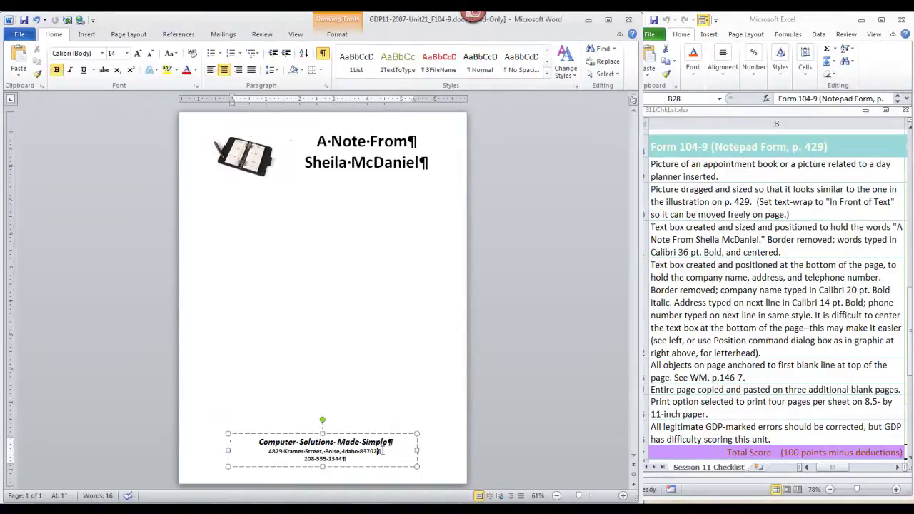
left_click(211, 151)
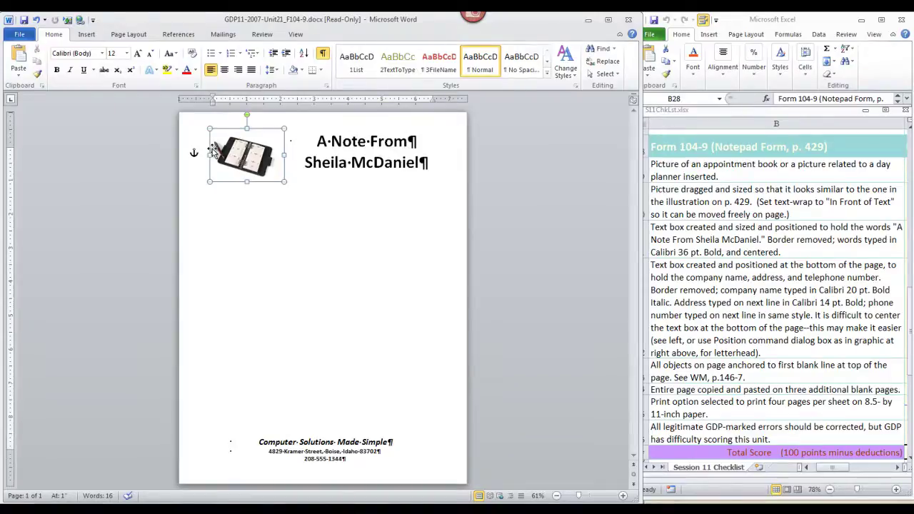
left_click(244, 192)
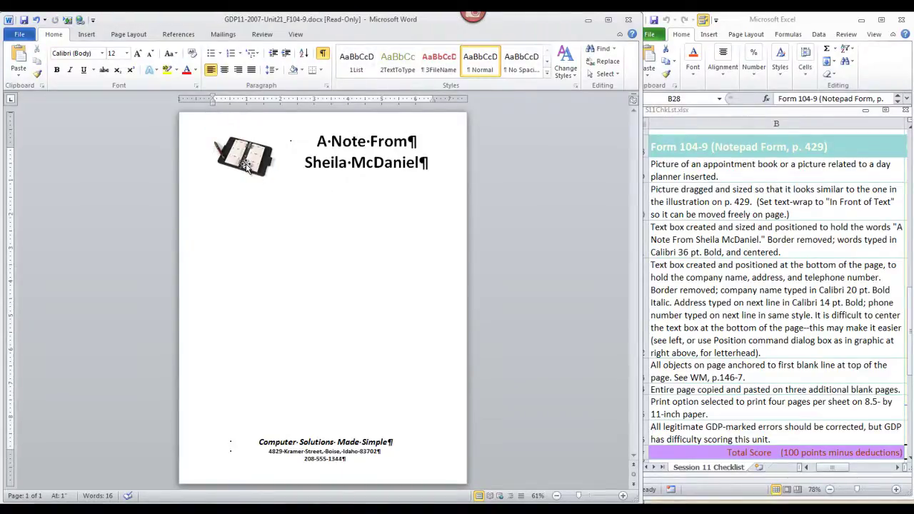
left_click_drag(245, 164, 249, 159)
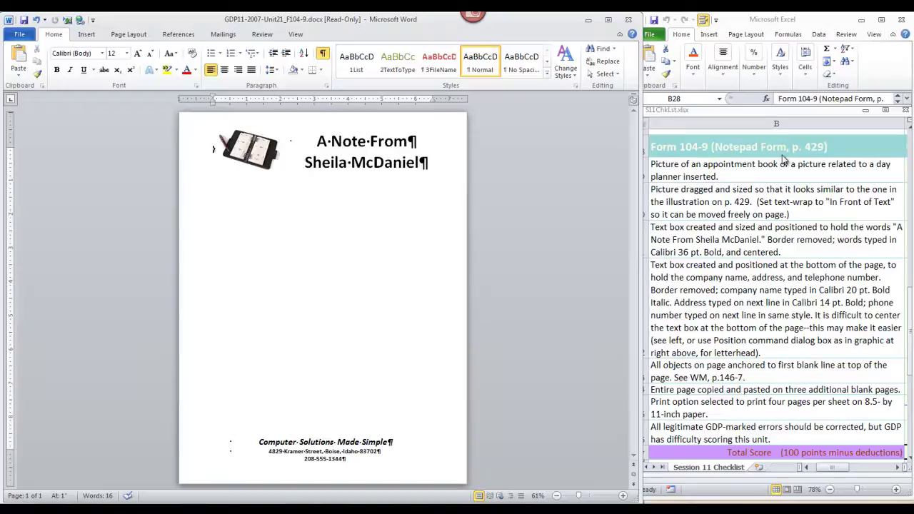
Insert page breaks above the notepad content and place the insertion point on the first blank page
key("ctrl+Return")
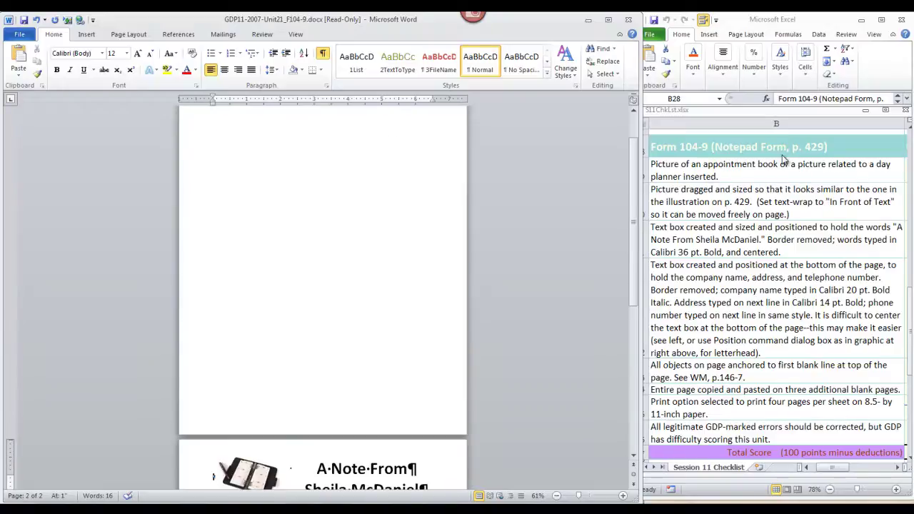
key("ctrl+Return")
key("ctrl+Return")
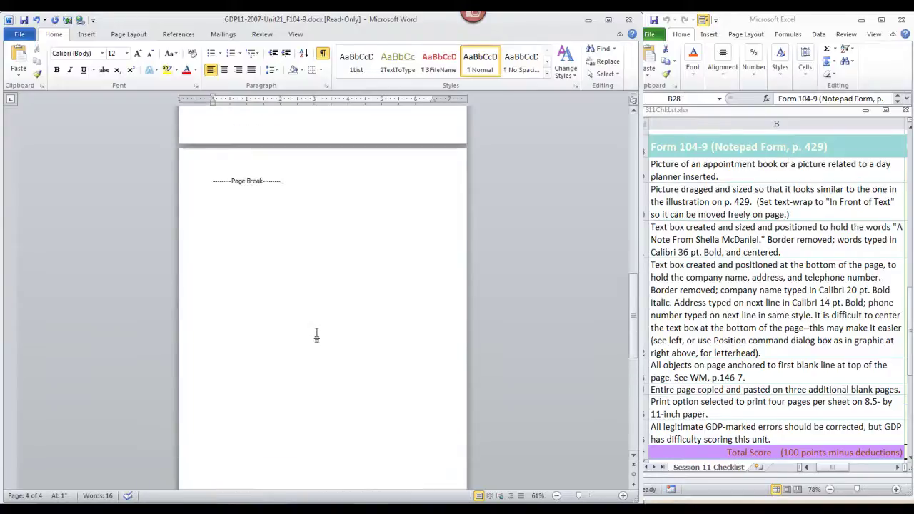
scroll(322, 327, "up", 6)
scroll(321, 327, "up", 10)
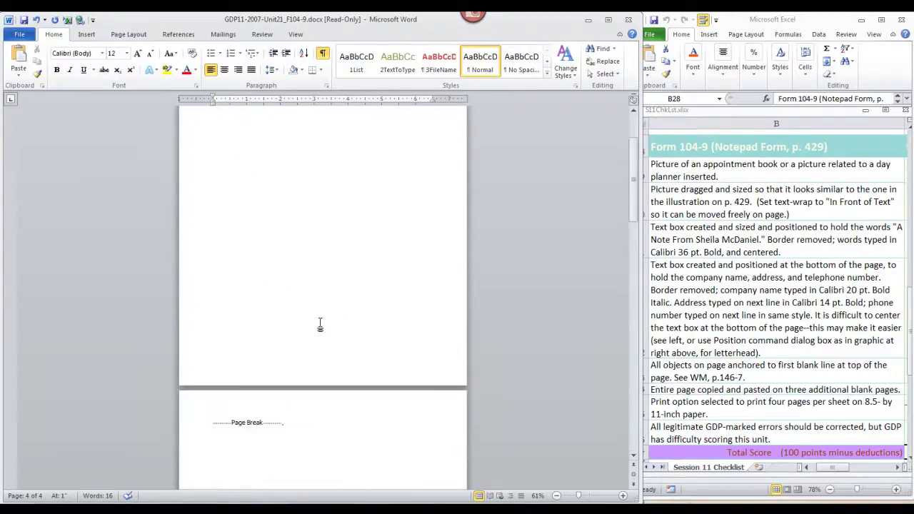
scroll(319, 324, "up", 10)
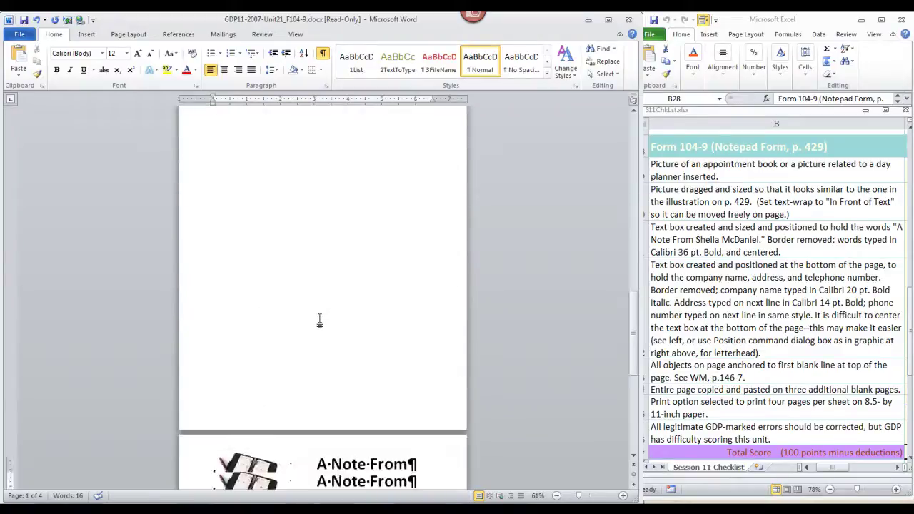
scroll(320, 317, "down", 3)
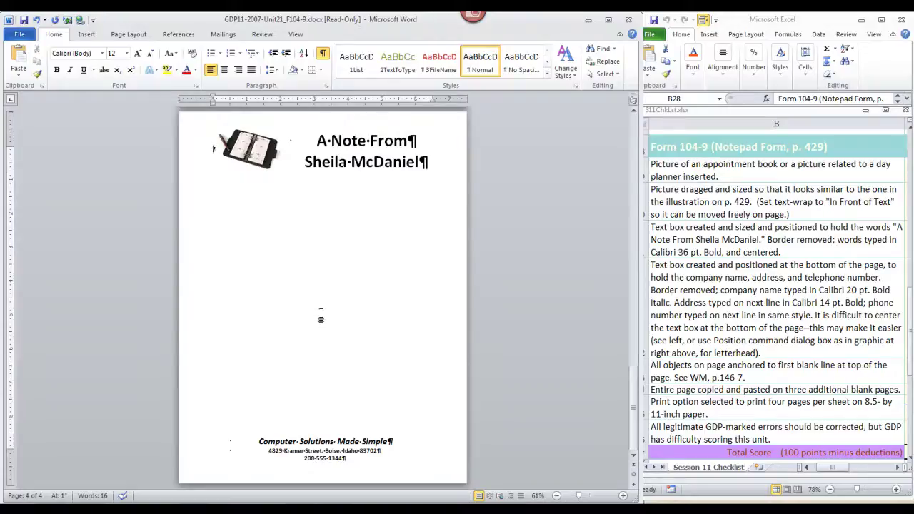
scroll(320, 317, "up", 15)
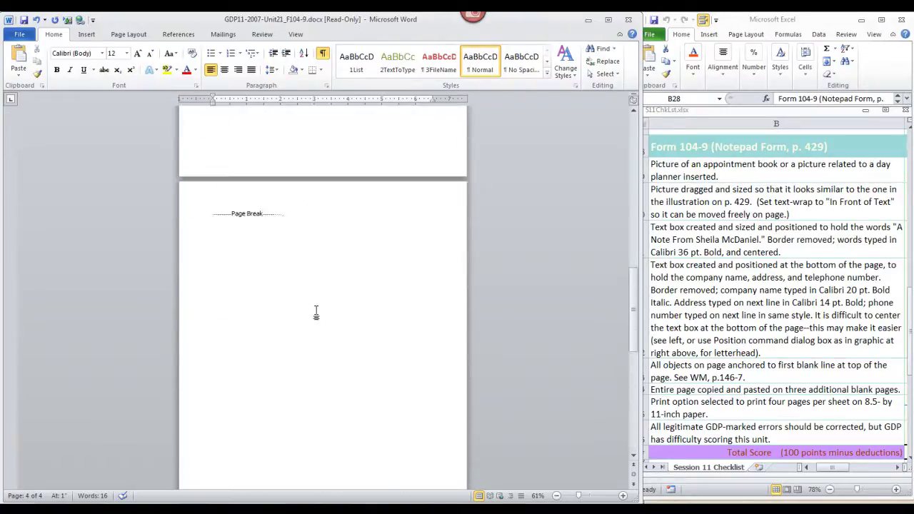
scroll(316, 312, "up", 15)
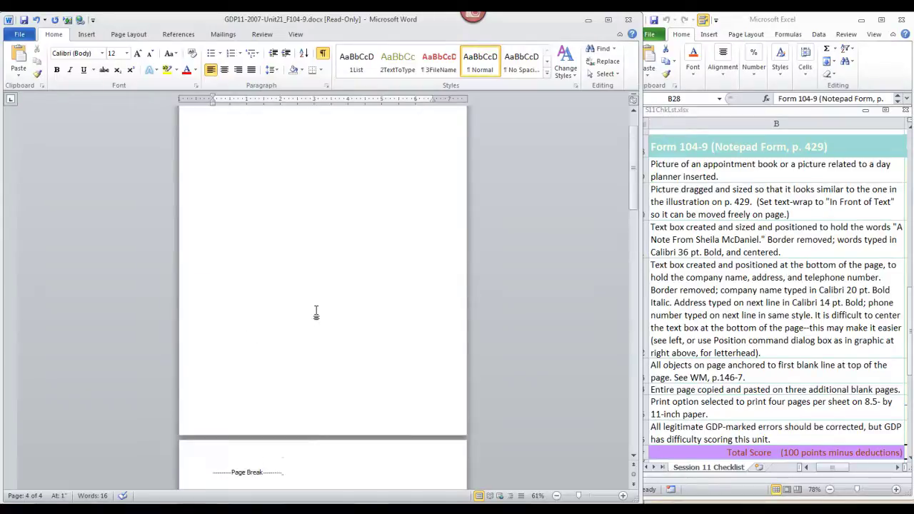
left_click(264, 261)
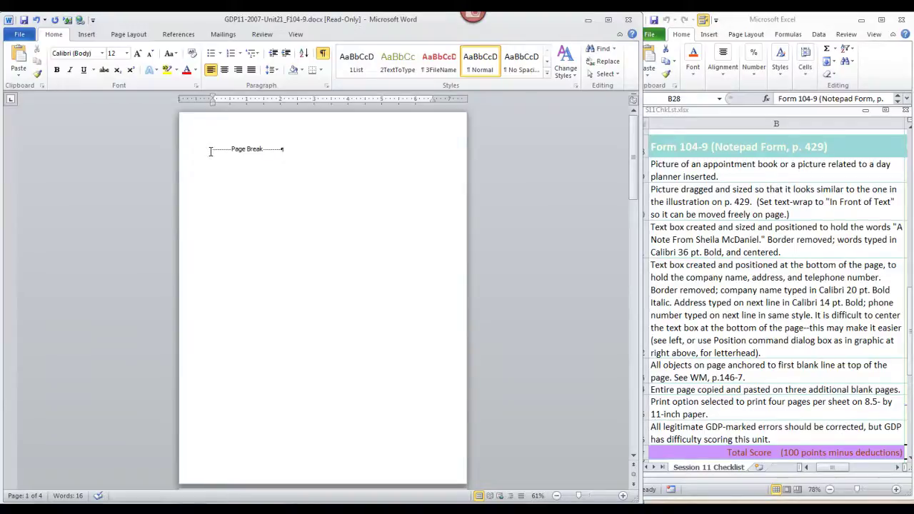
Paste the letterhead page before each of the three page breaks
left_click(210, 152)
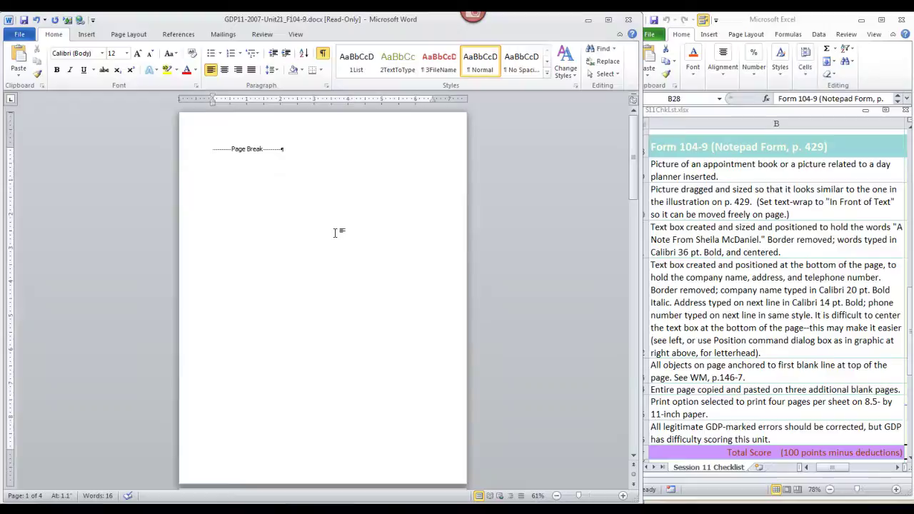
key("ctrl+v")
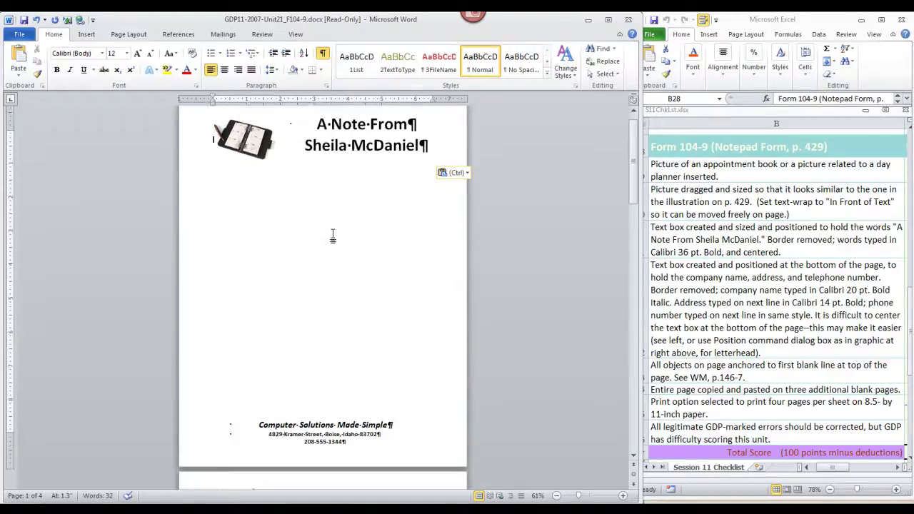
scroll(325, 237, "down", 5)
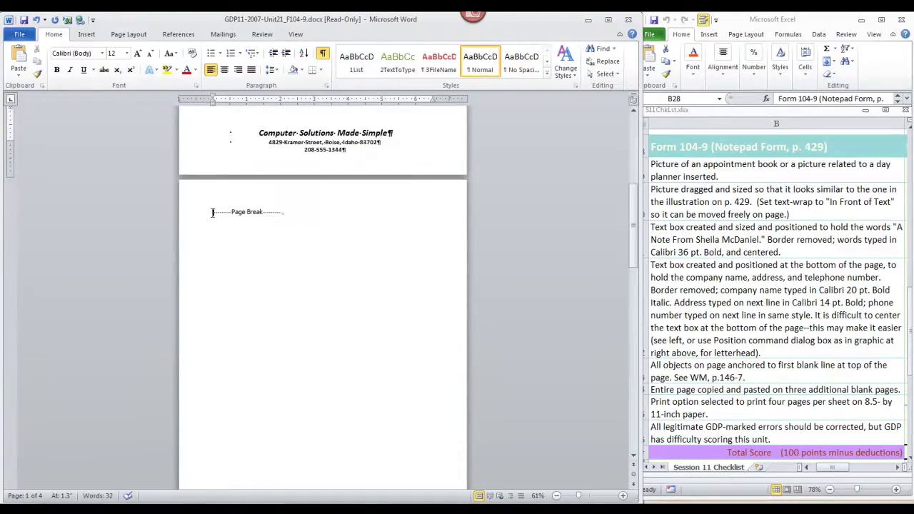
left_click(212, 212)
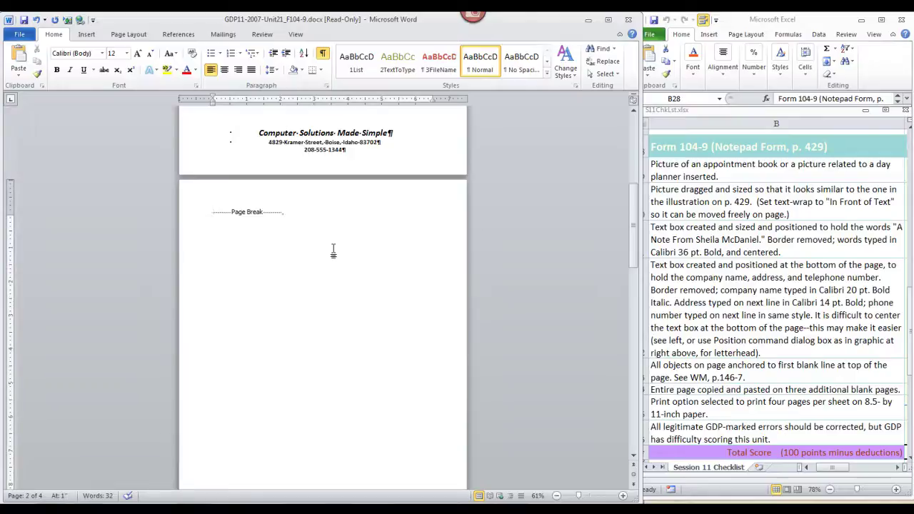
key("ctrl+v")
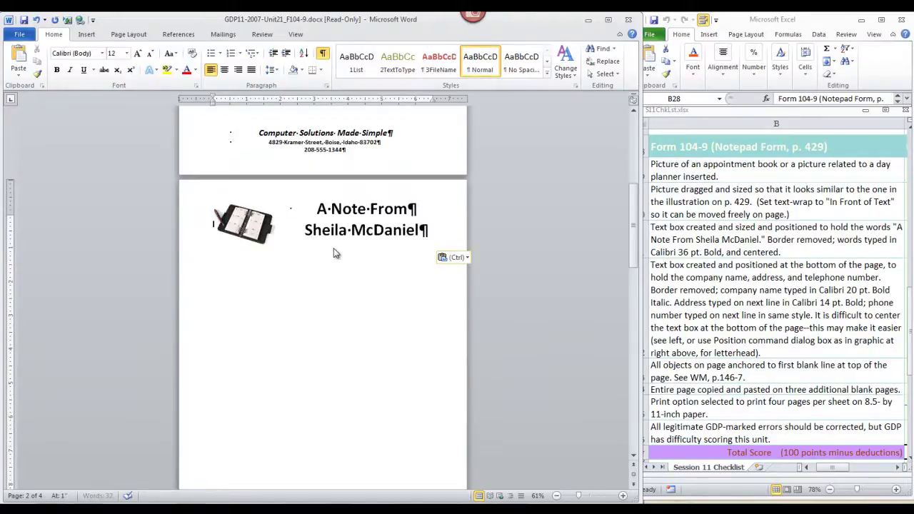
scroll(333, 248, "down", 5)
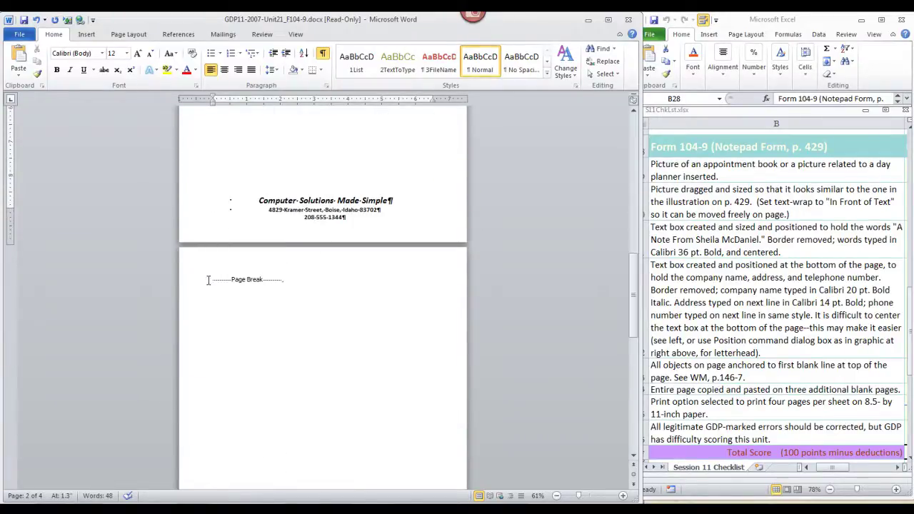
left_click(207, 279)
key("ctrl+v")
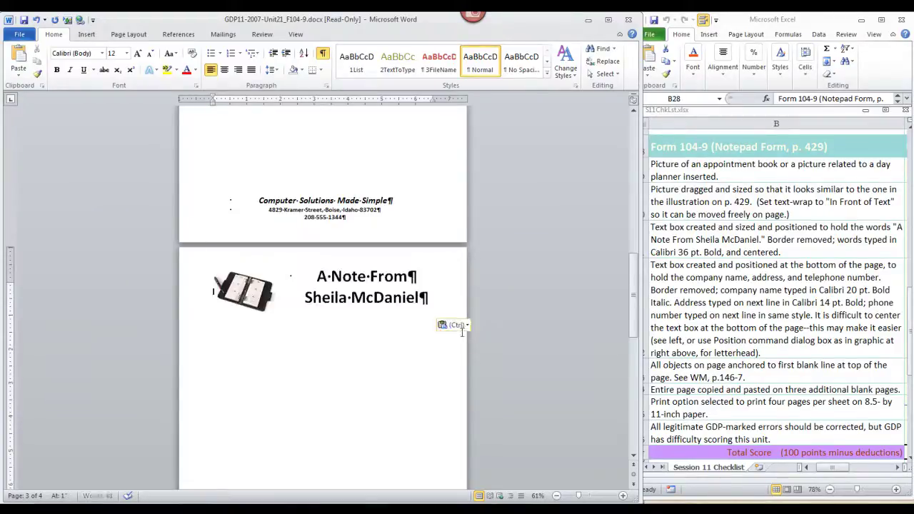
scroll(419, 320, "up", 3)
scroll(425, 324, "down", 2)
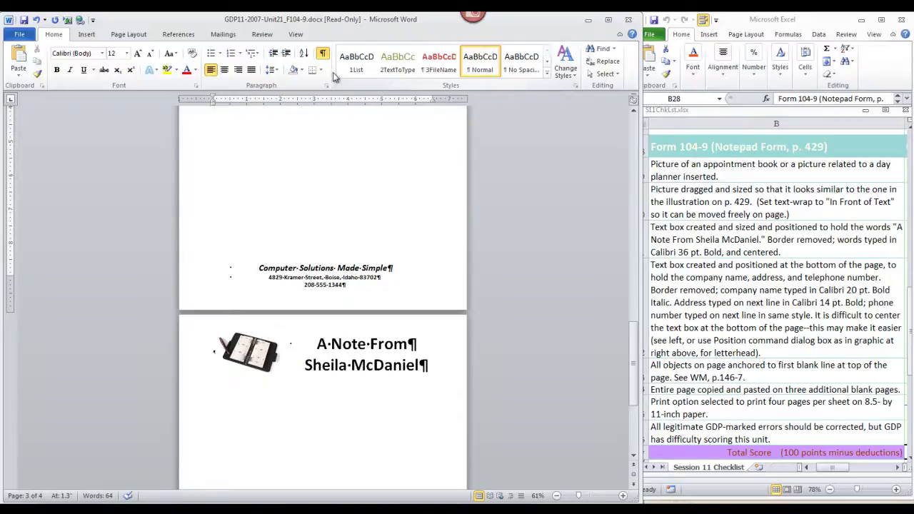
Hide the formatting marks and review all four matching notepad pages
left_click(322, 53)
scroll(425, 352, "down", 3)
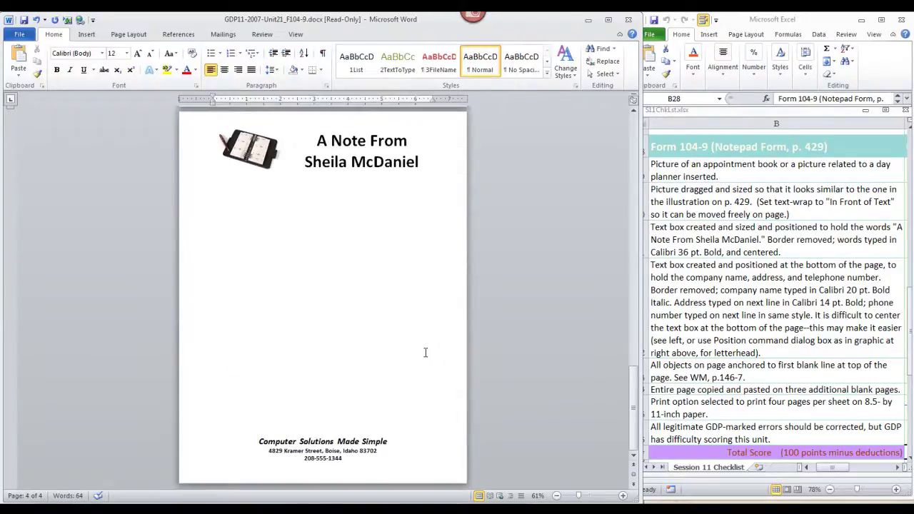
scroll(425, 352, "up", 1)
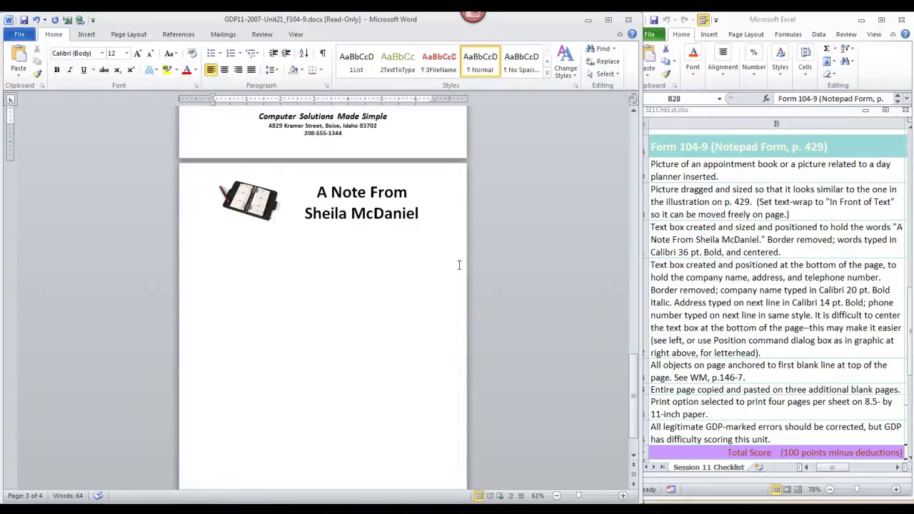
scroll(422, 279, "up", 1)
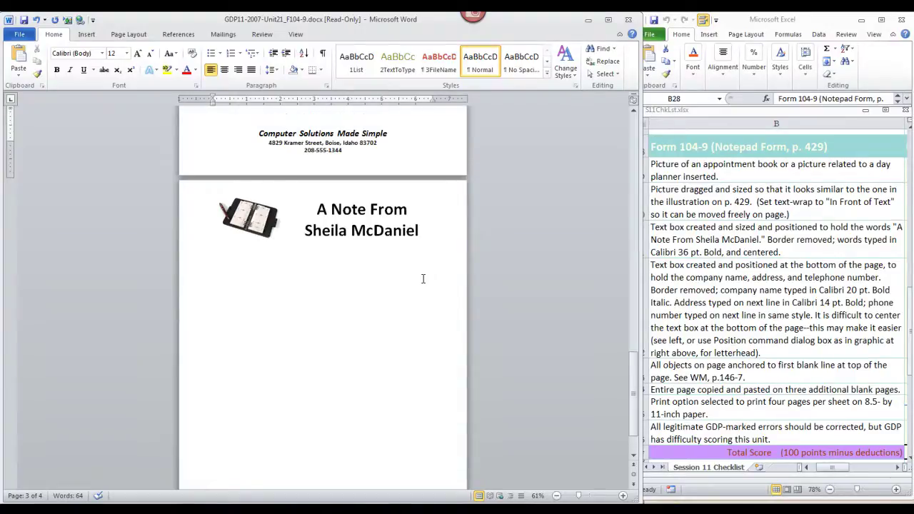
scroll(423, 279, "up", 20)
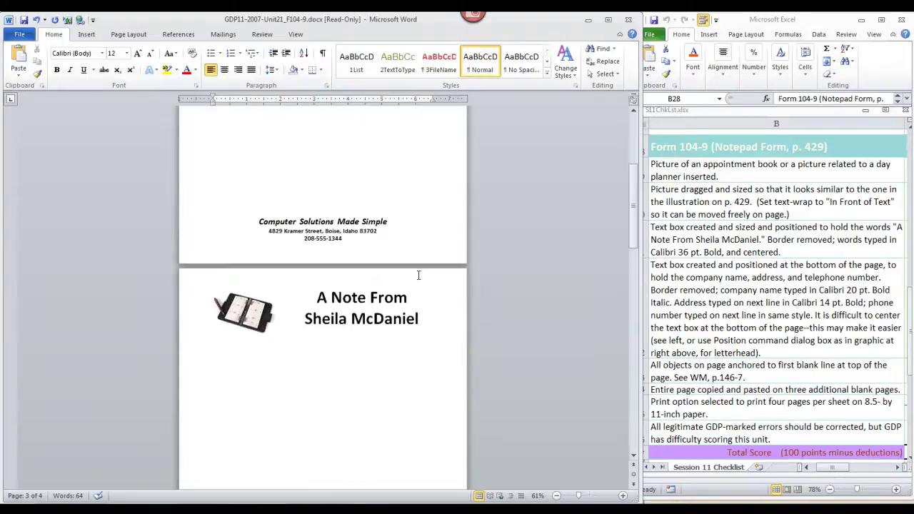
scroll(414, 274, "down", 15)
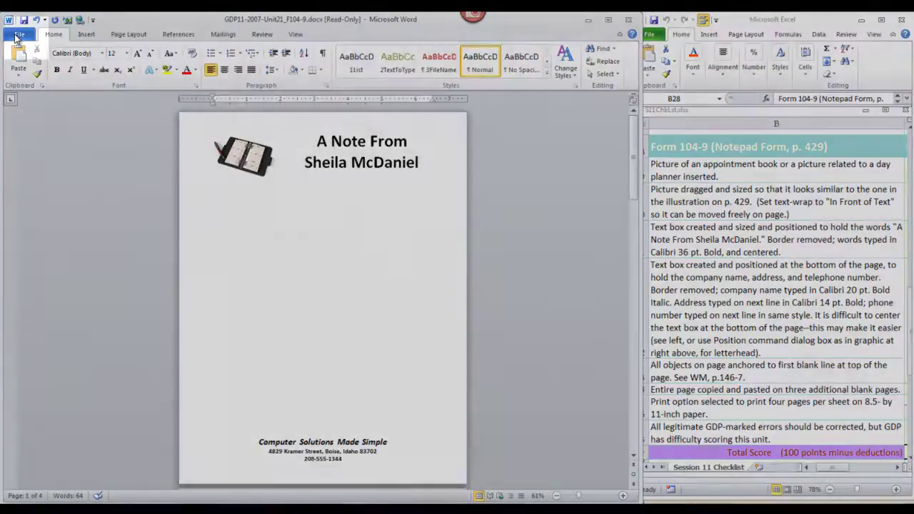
In Print settings, choose 4 Pages Per Sheet
left_click(19, 36)
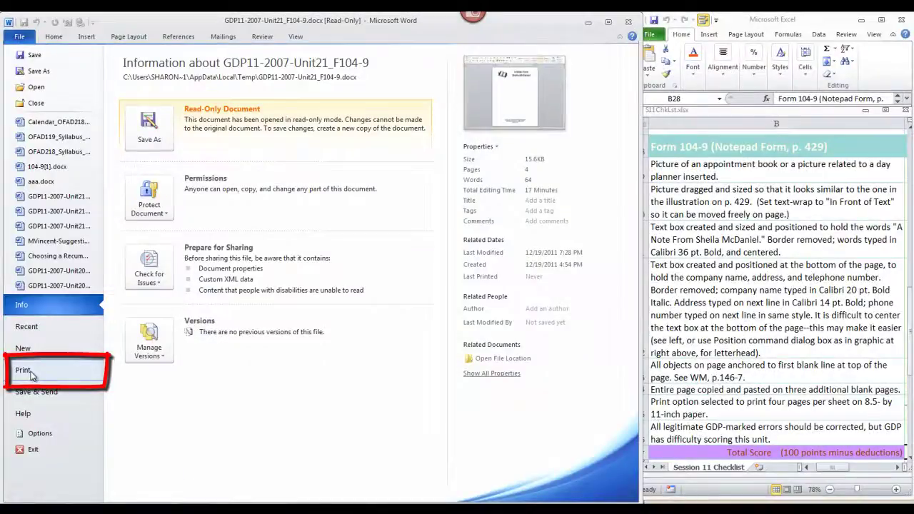
left_click(30, 376)
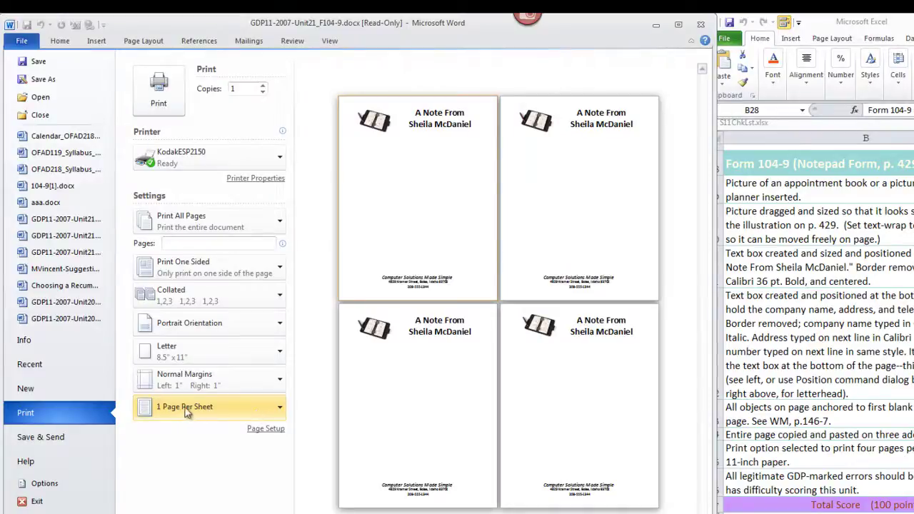
left_click(279, 409)
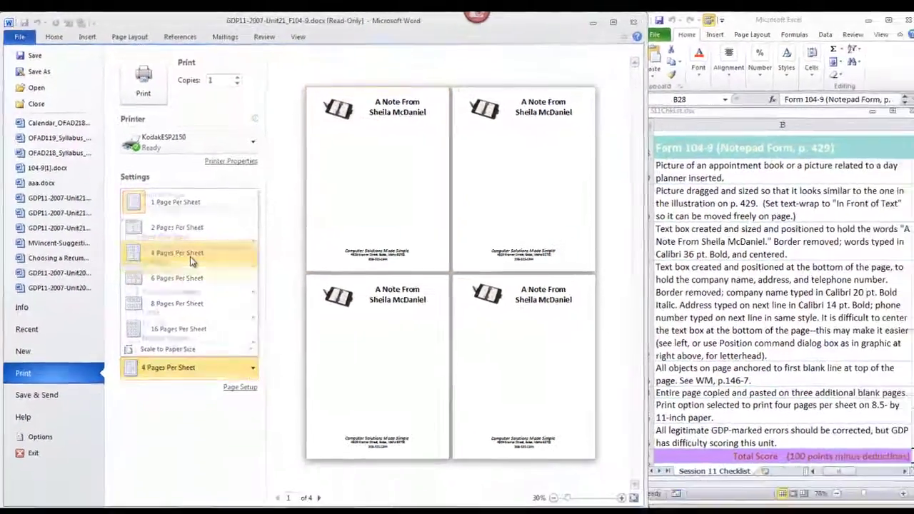
left_click(196, 280)
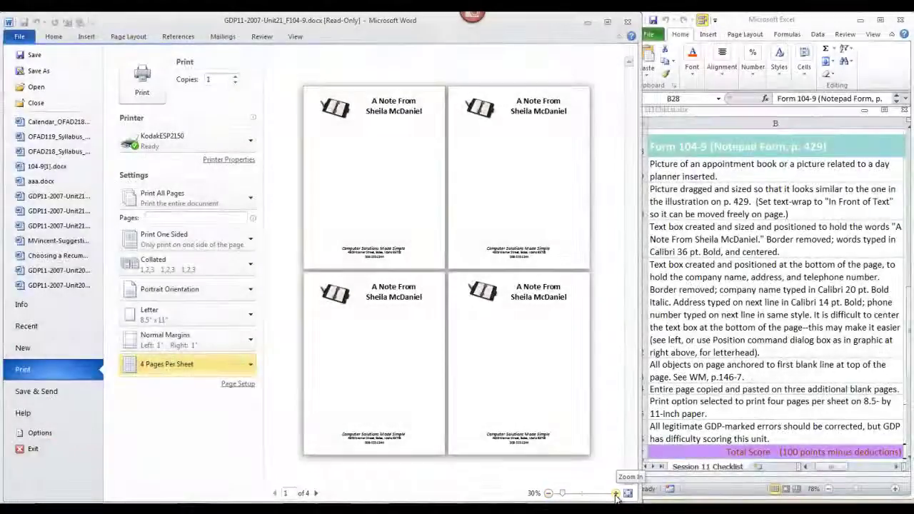
Zoom the print preview in, then back out to show all four pages on the sheet
left_click(615, 493)
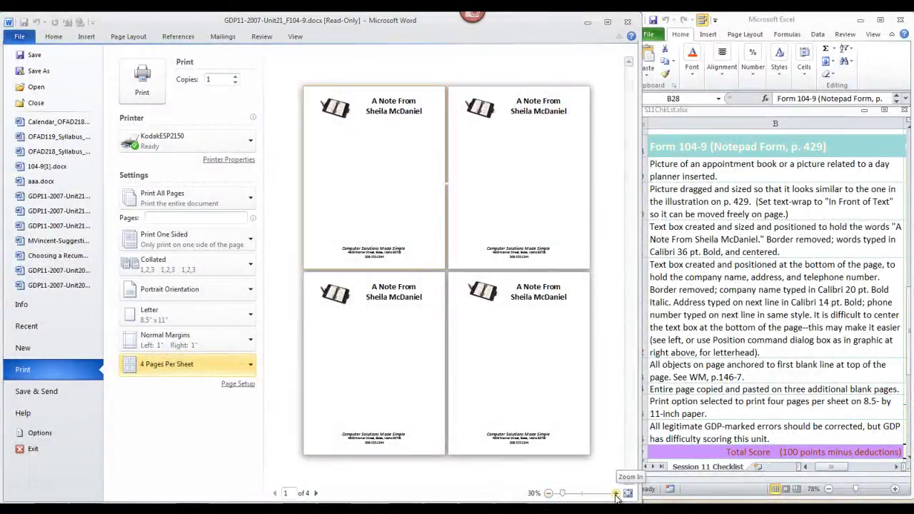
left_click(614, 493)
left_click(614, 493)
left_click(615, 493)
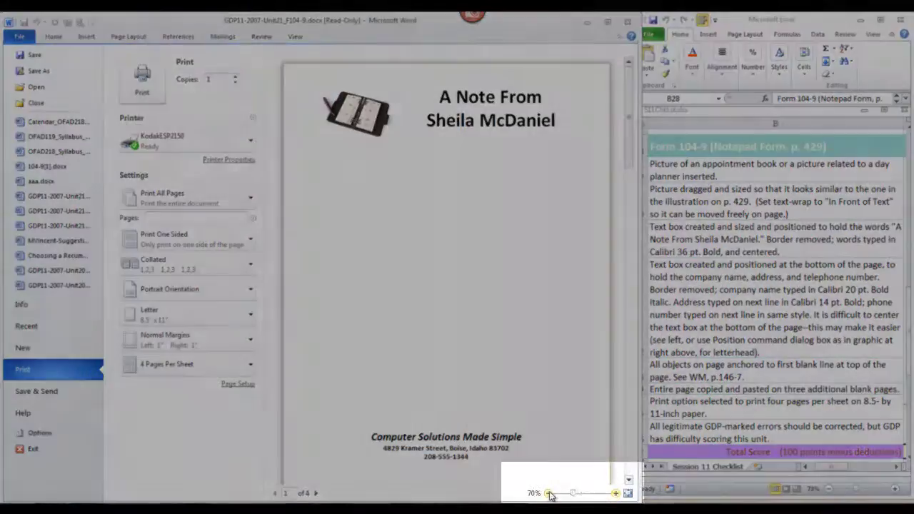
left_click(548, 493)
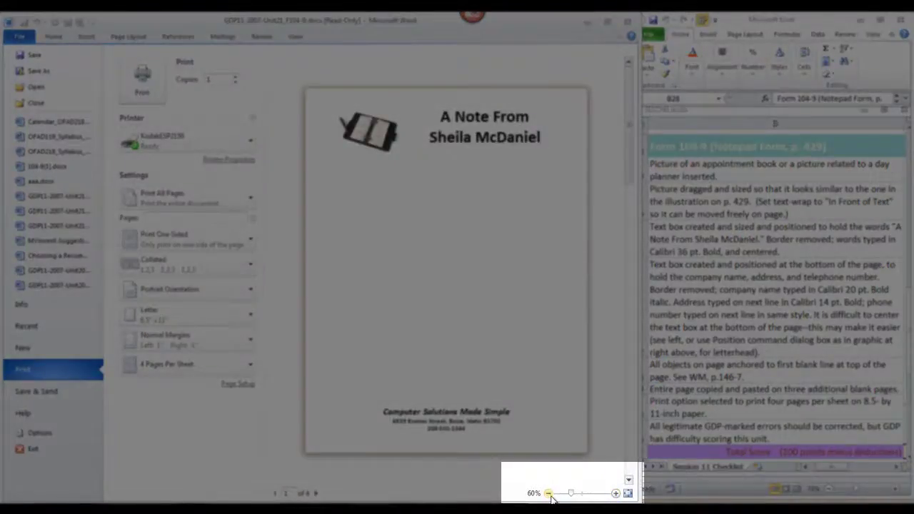
left_click(548, 494)
left_click(548, 493)
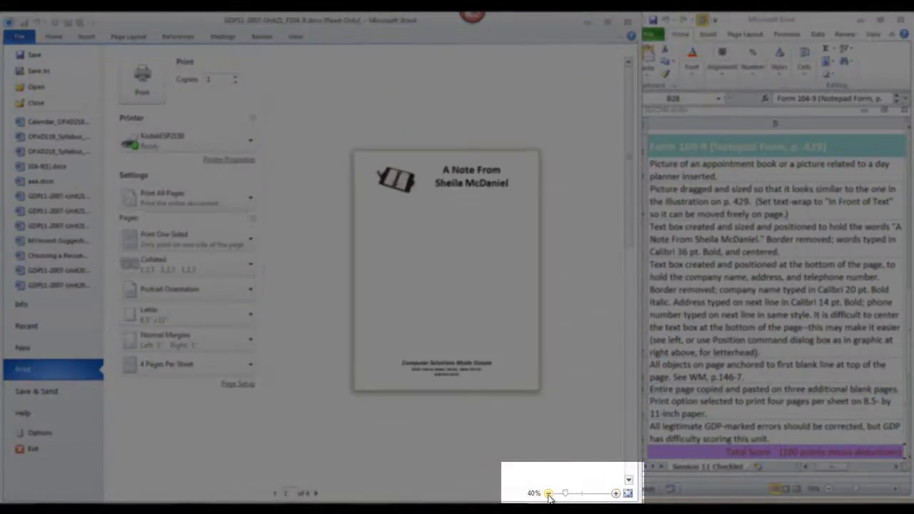
left_click(547, 493)
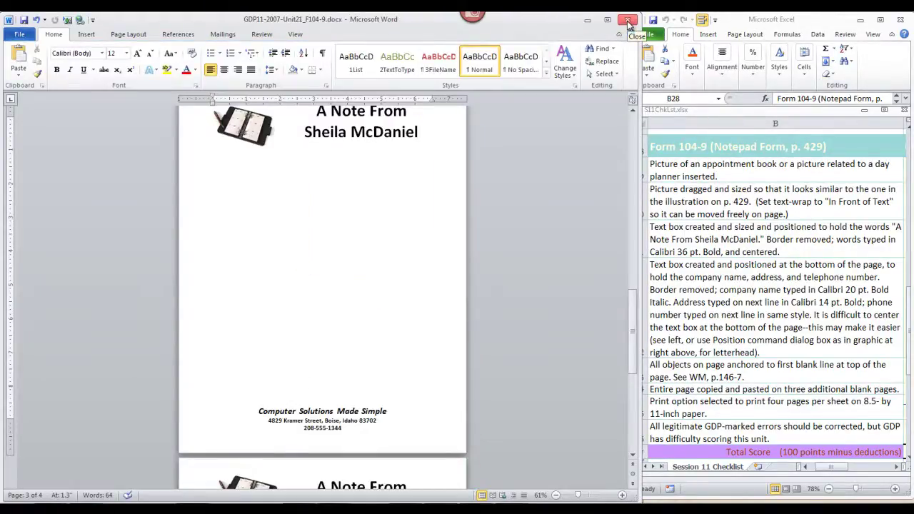
Close Word, answering No to keeping the copied content on the clipboard
left_click(627, 22)
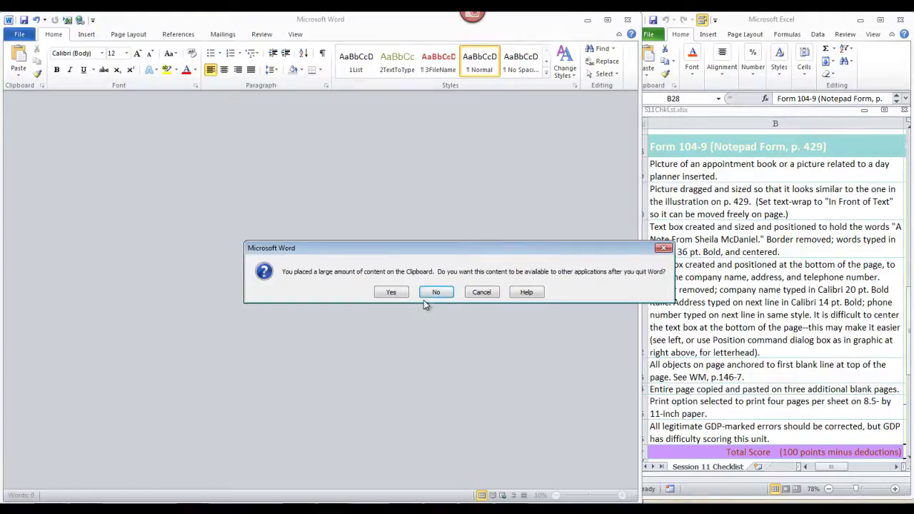
left_click(436, 292)
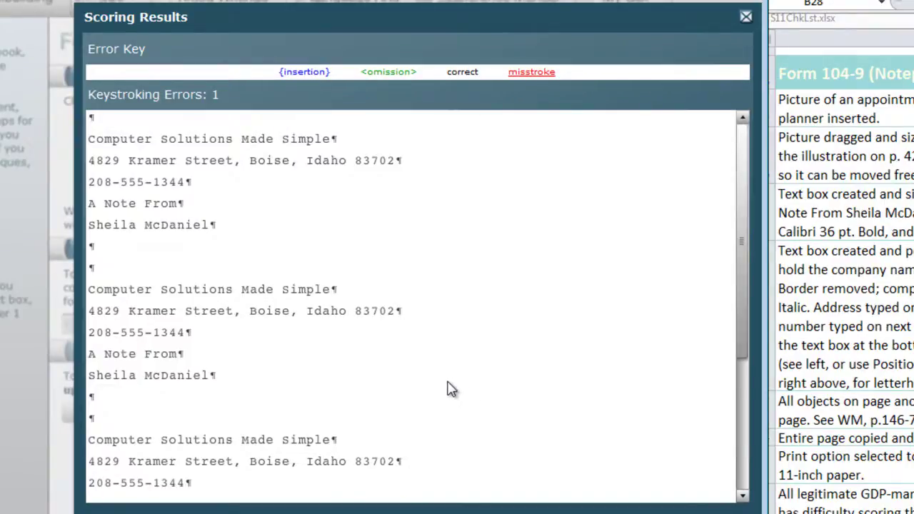
Scroll through the Scoring Results to read the single keystroking error
left_click_drag(746, 245, 747, 375)
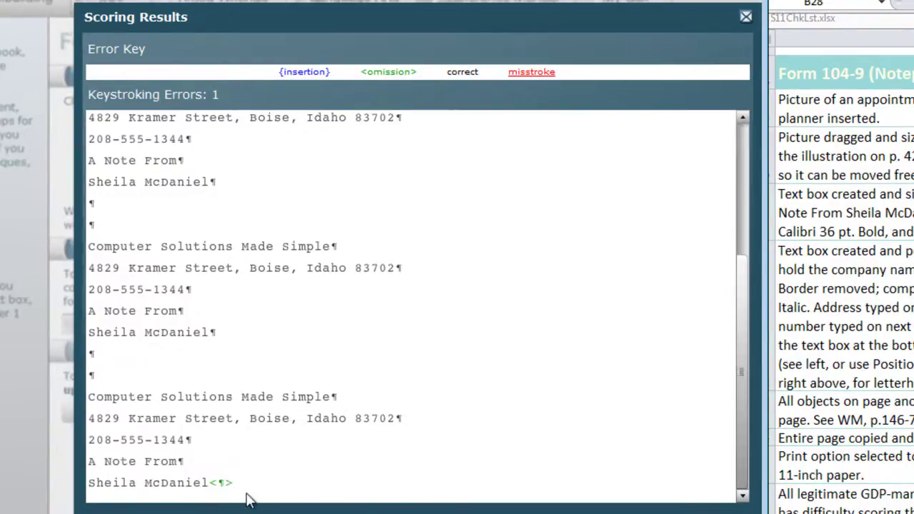